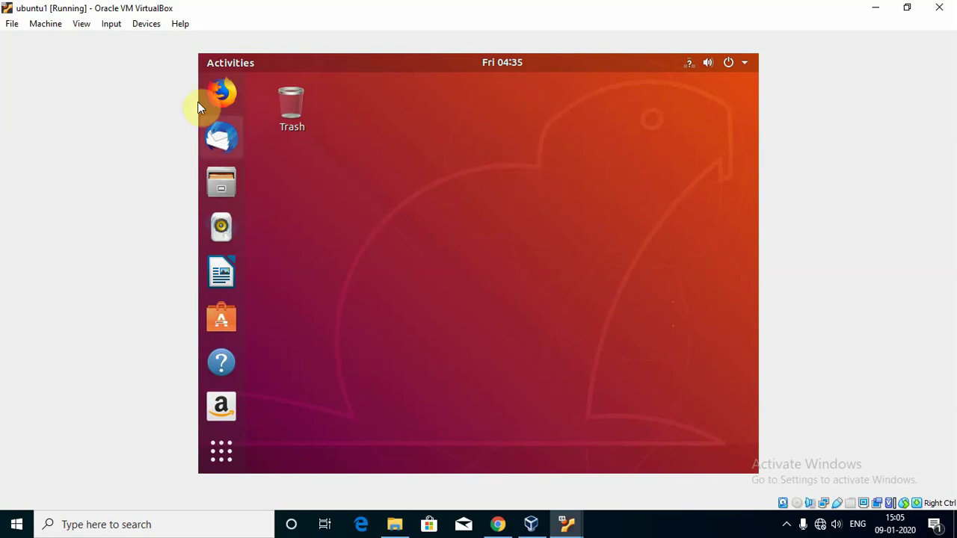
Open the web browser's preferences from its main menu, then close the browser
{"action": "left_click", "coordinate": [222, 93]}
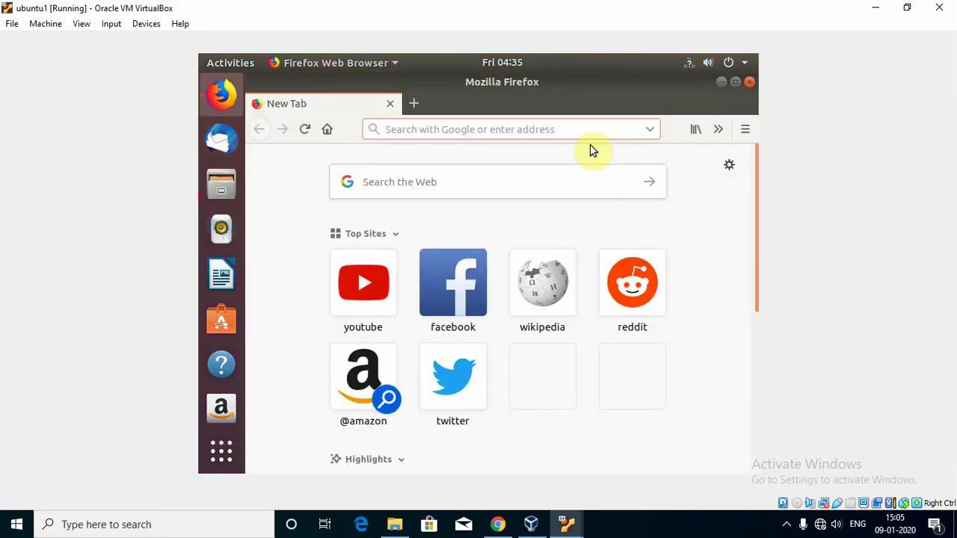
{"action": "left_click", "coordinate": [745, 131]}
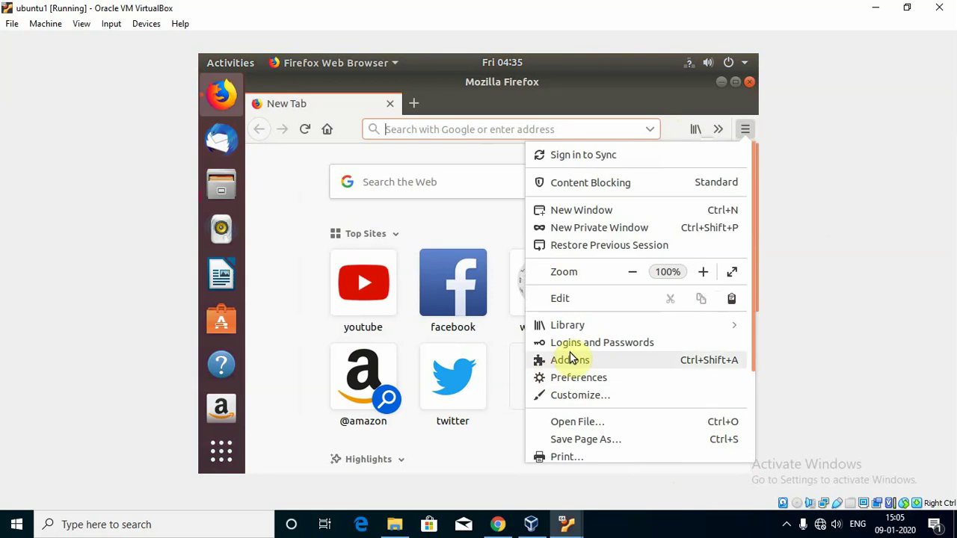
{"action": "left_click", "coordinate": [585, 378]}
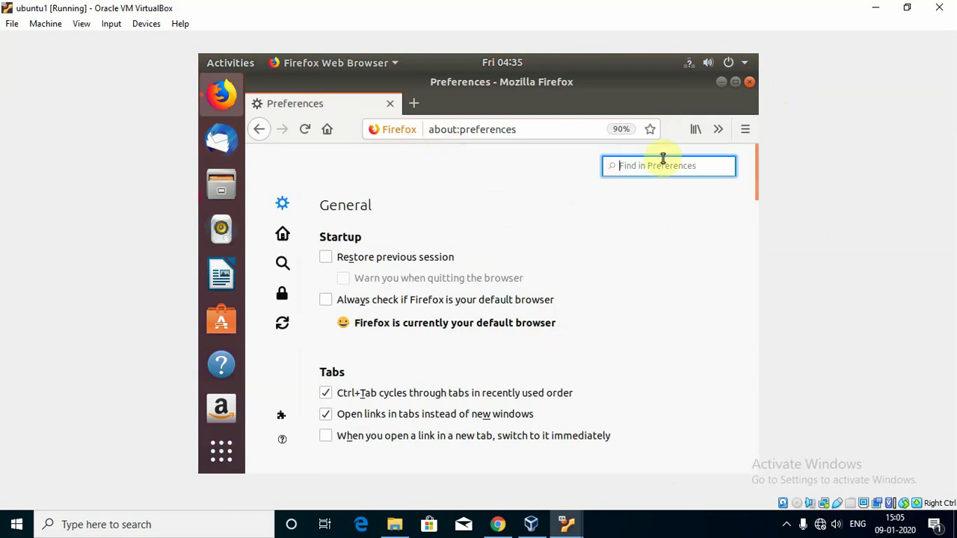
{"action": "left_click", "coordinate": [751, 82]}
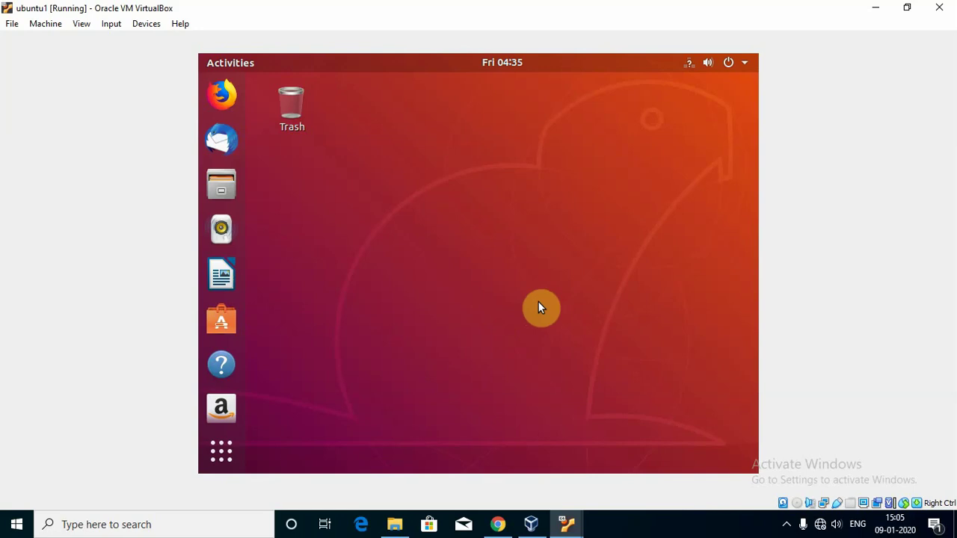
In a new terminal, run sudo apt-get update with the admin password, then cancel it when it stalls
{"action": "key", "text": "ctrl+alt+t"}
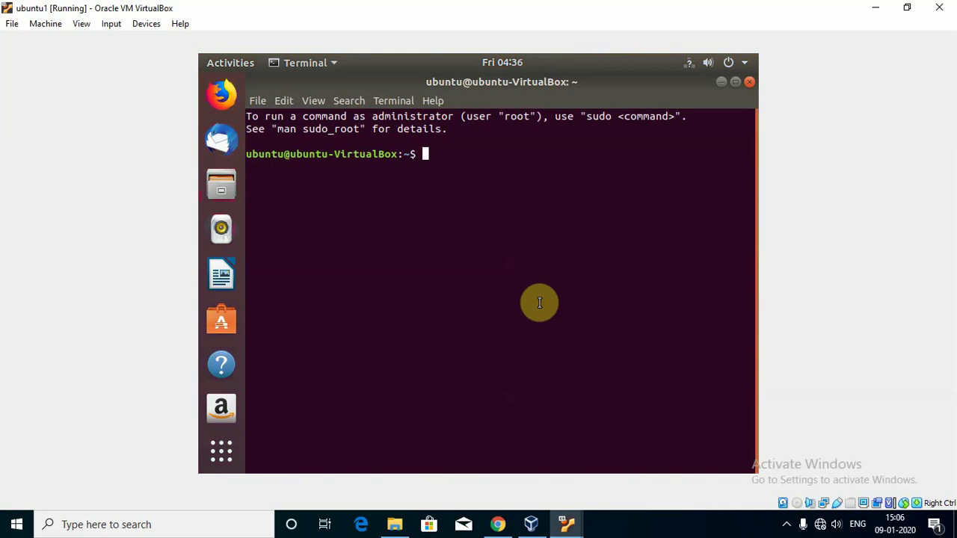
{"action": "type", "text": "sudo apt-get upda"}
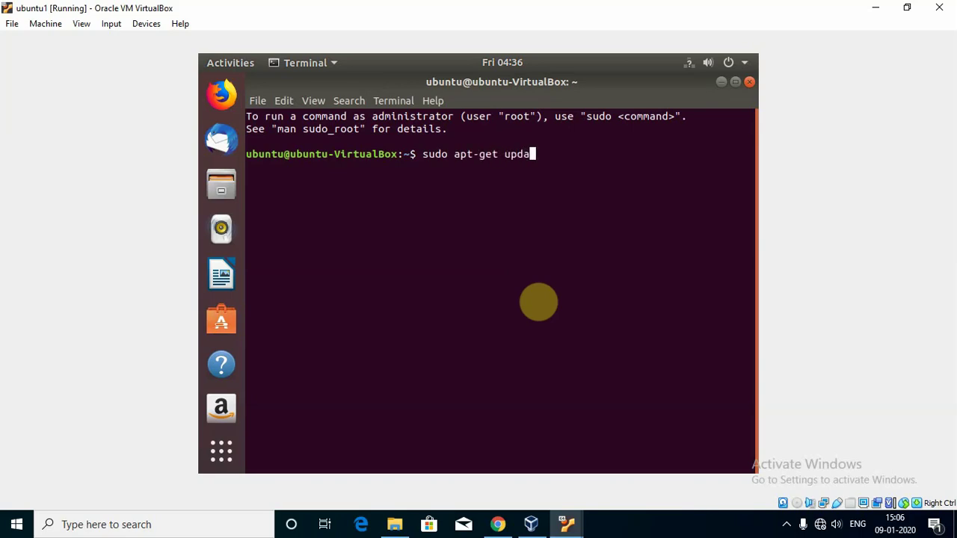
{"action": "type", "text": "te"}
{"action": "key", "text": "Return"}
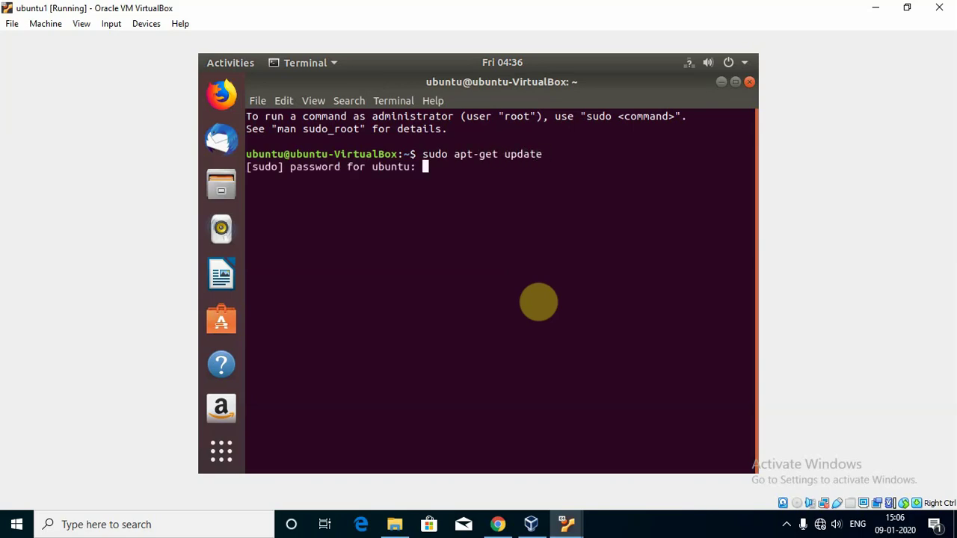
{"action": "key", "text": "Return"}
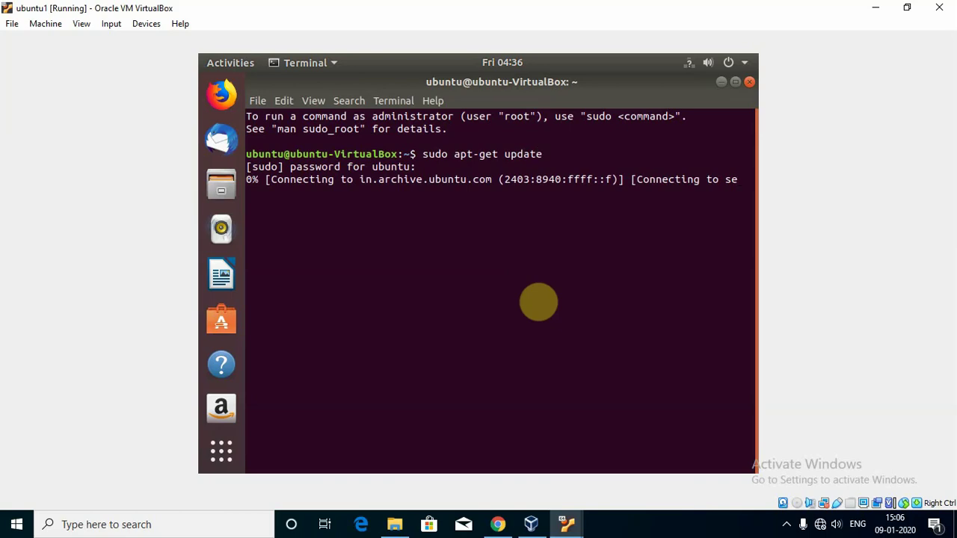
{"action": "key", "text": "ctrl+c"}
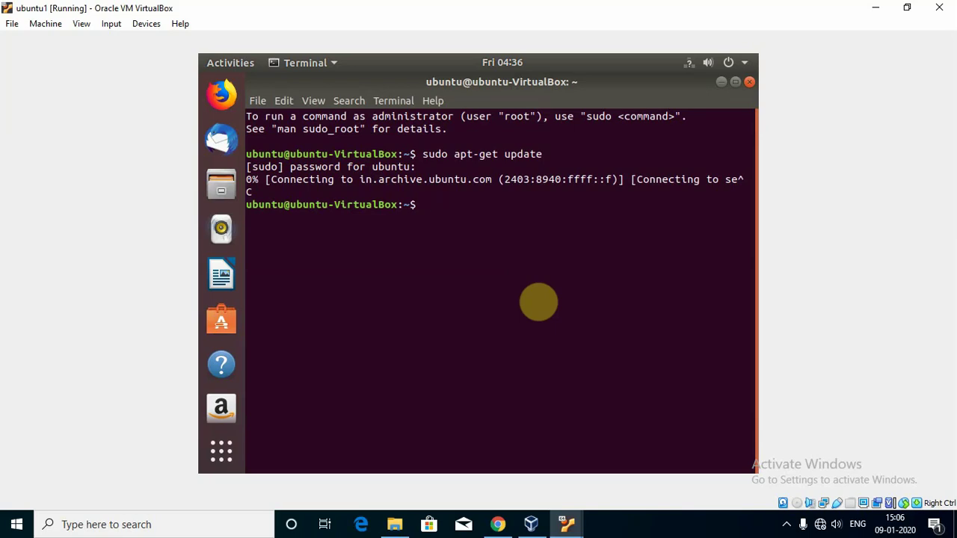
Choose an option from the VirtualBox status-bar context menu, then return focus to the VM terminal
{"action": "left_click", "coordinate": [788, 529]}
{"action": "right_click", "coordinate": [789, 496]}
{"action": "left_click", "coordinate": [843, 343]}
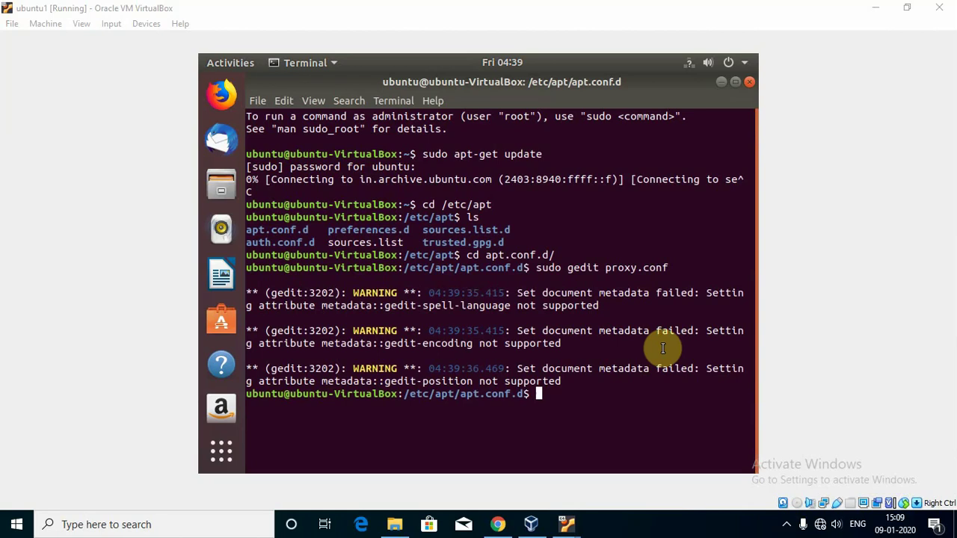
{"action": "left_click", "coordinate": [581, 393]}
Clear the screen, cd to the home directory, and confirm /home/ubuntu with pwd
{"action": "type", "text": "clea"}
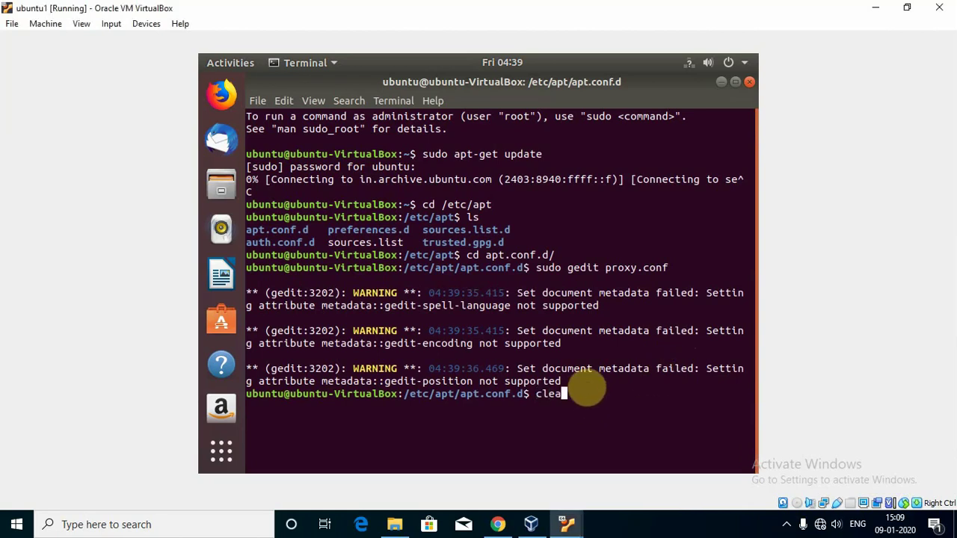
{"action": "type", "text": "r"}
{"action": "key", "text": "Return"}
{"action": "type", "text": "cd"}
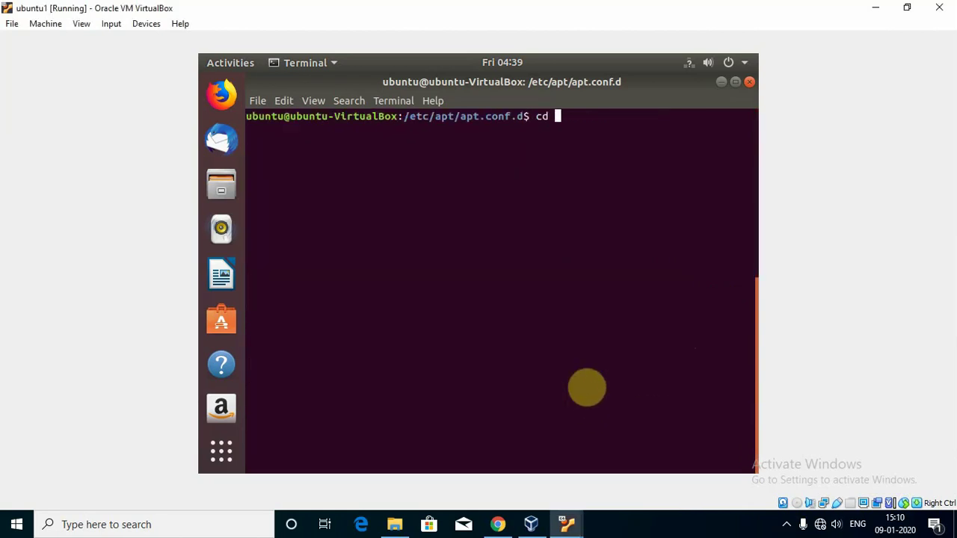
{"action": "key", "text": "Return"}
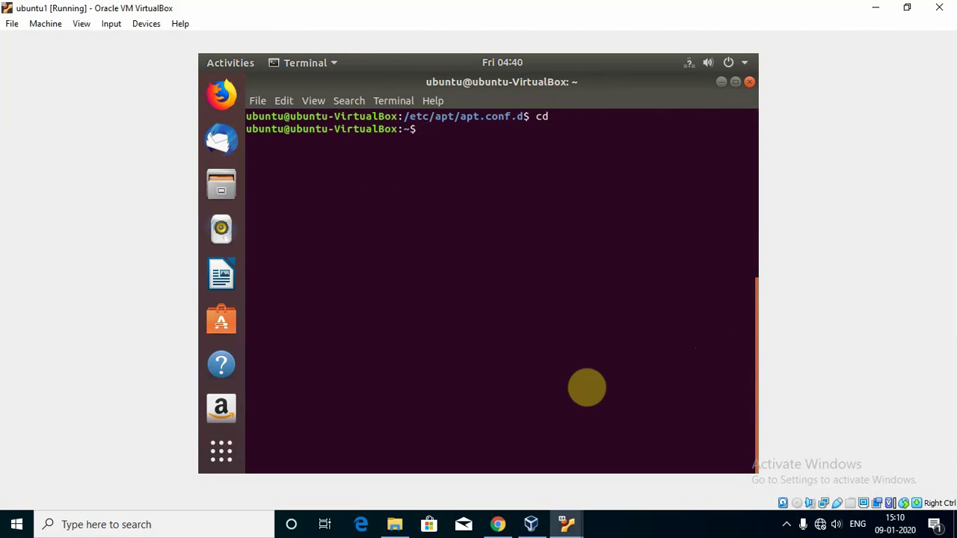
{"action": "type", "text": "pwd"}
{"action": "key", "text": "Return"}
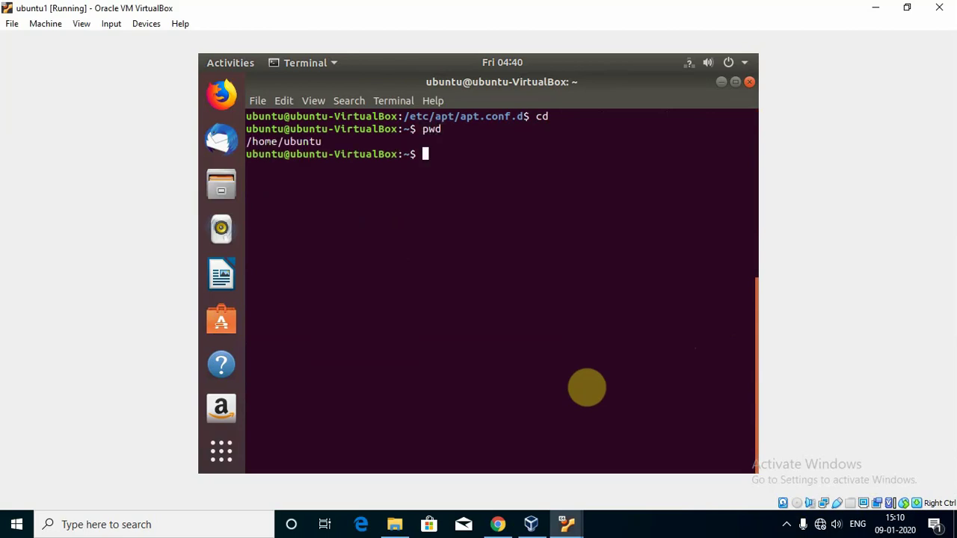
Rerun sudo apt-get update until it fetches 49.1 MB, then pick a VirtualBox status-bar context-menu option
{"action": "type", "text": "sudo apt-get update"}
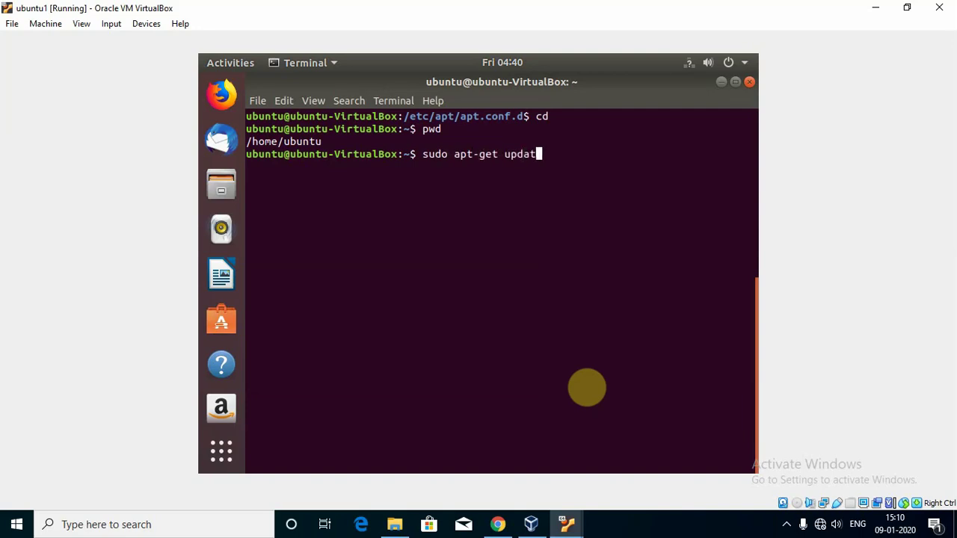
{"action": "key", "text": "Return"}
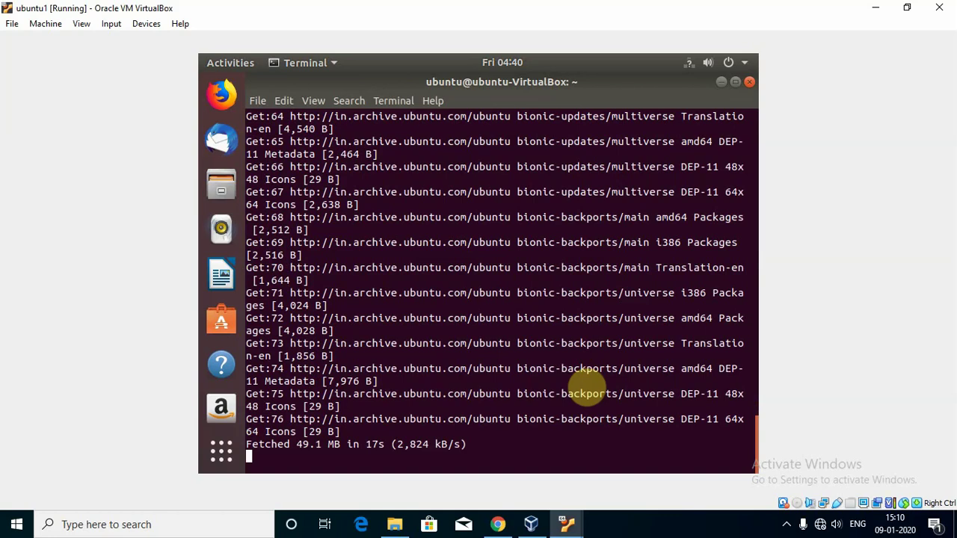
{"action": "left_click", "coordinate": [787, 525]}
{"action": "right_click", "coordinate": [785, 496]}
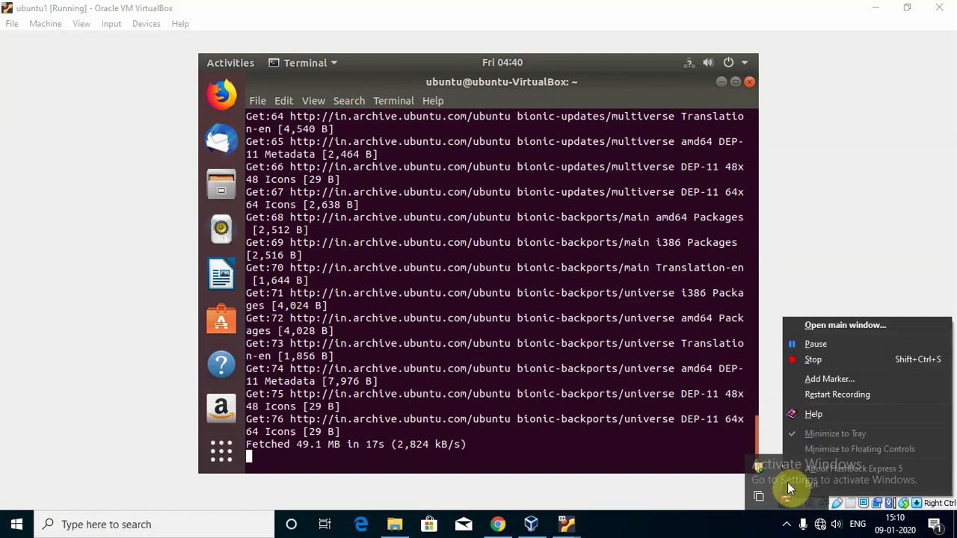
{"action": "left_click", "coordinate": [819, 345]}
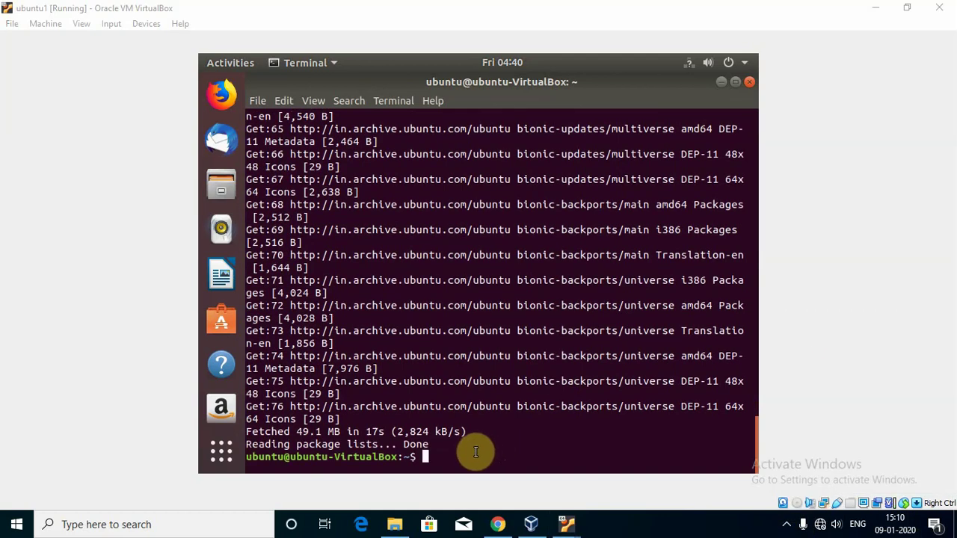
Change the recalled update command to sudo apt-get upgrade and confirm with Y to download 241 packages
{"action": "key", "text": "Up"}
{"action": "key", "text": "BackSpace"}
{"action": "key", "text": "BackSpace"}
{"action": "key", "text": "BackSpace"}
{"action": "key", "text": "BackSpace"}
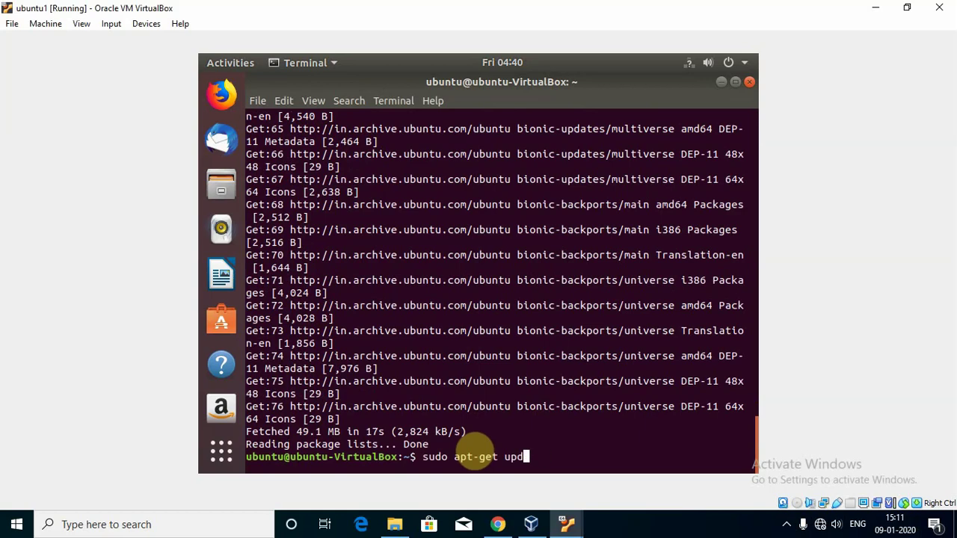
{"action": "type", "text": "grade"}
{"action": "key", "text": "Return"}
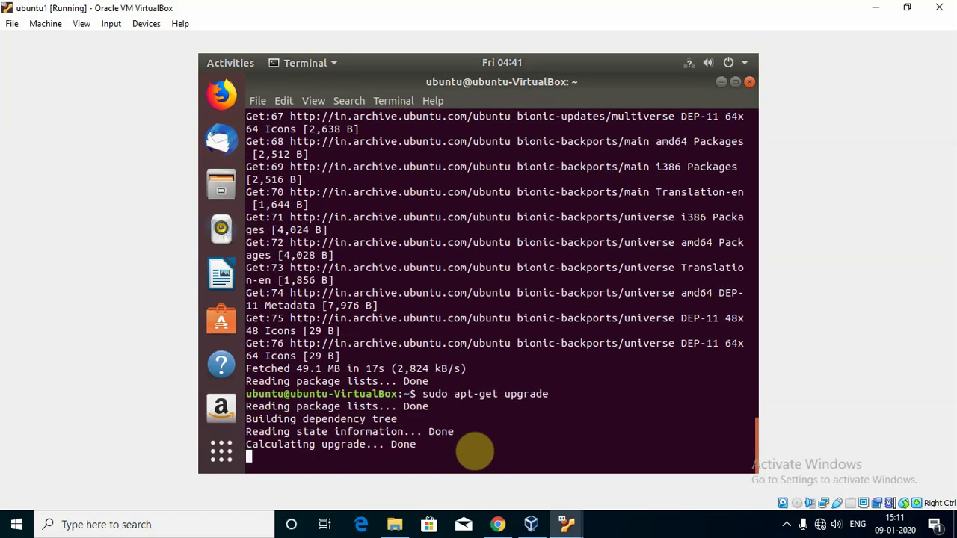
{"action": "type", "text": "Y"}
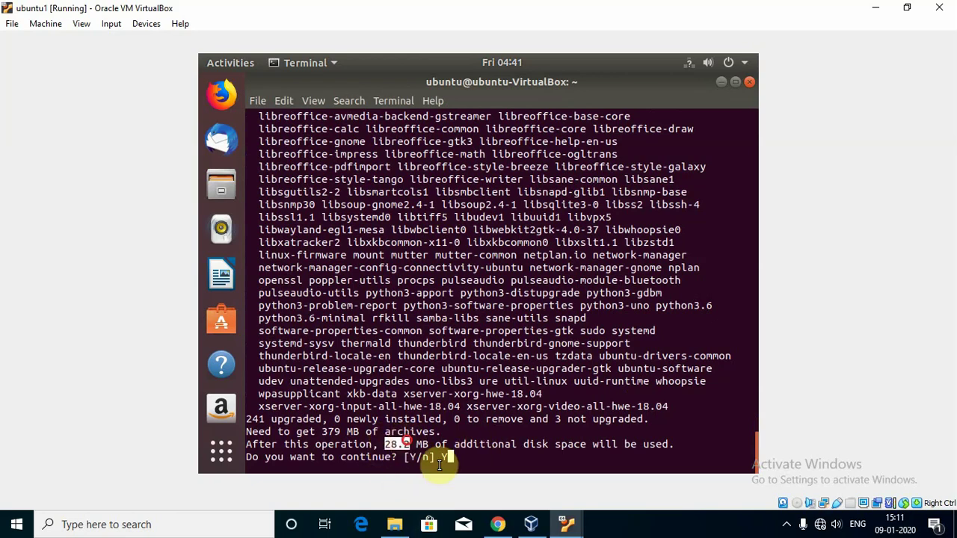
{"action": "key", "text": "Return"}
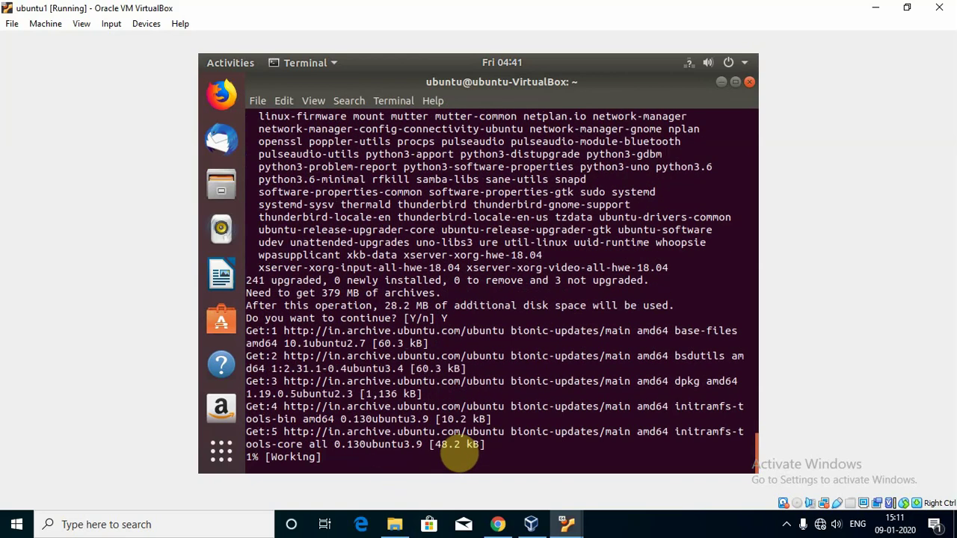
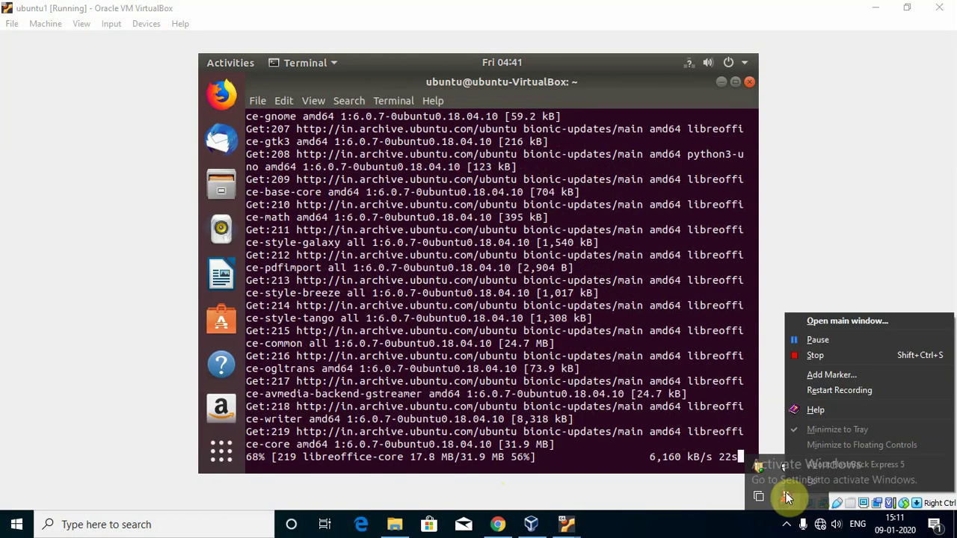
Let the apt package upgrade finish back at the shell prompt, then focus the VM window
{"action": "left_click", "coordinate": [808, 338]}
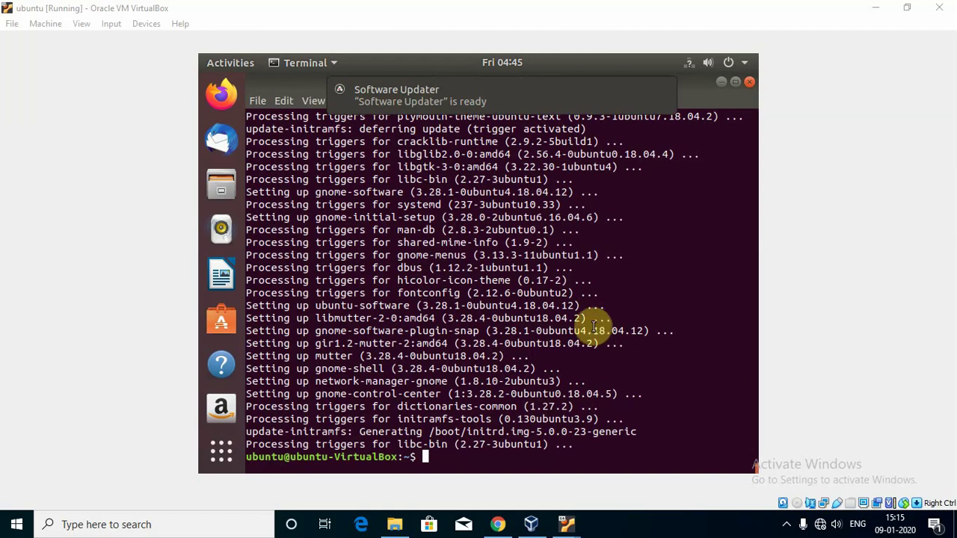
{"action": "left_click", "coordinate": [425, 453]}
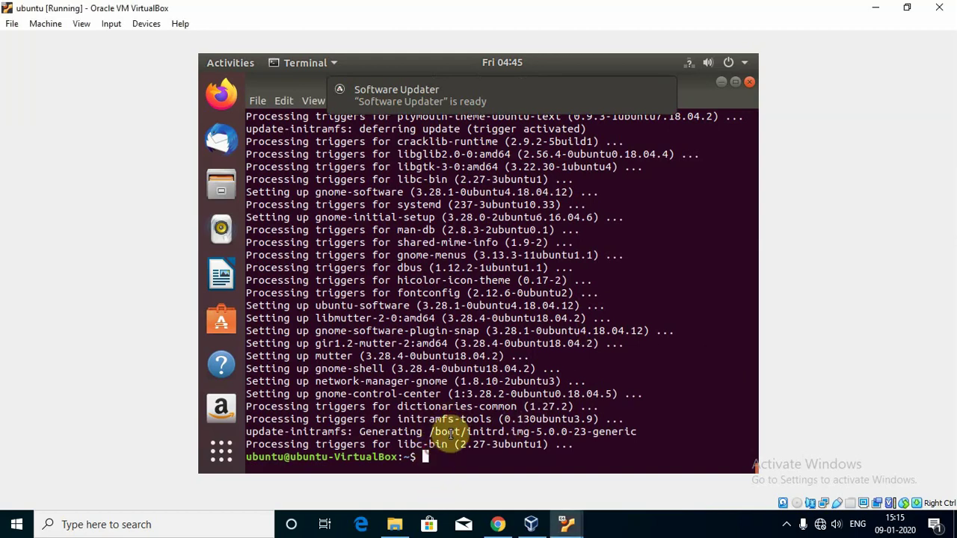
Close the Ubuntu terminal with the exit command, correcting the misspelled first attempt
{"action": "type", "text": "exut"}
{"action": "key", "text": "Return"}
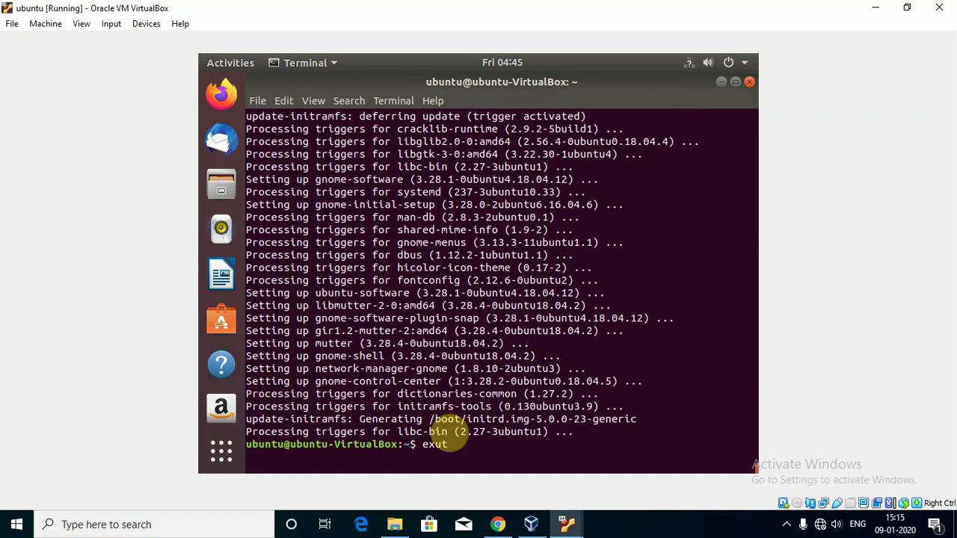
{"action": "type", "text": "exit"}
{"action": "key", "text": "Return"}
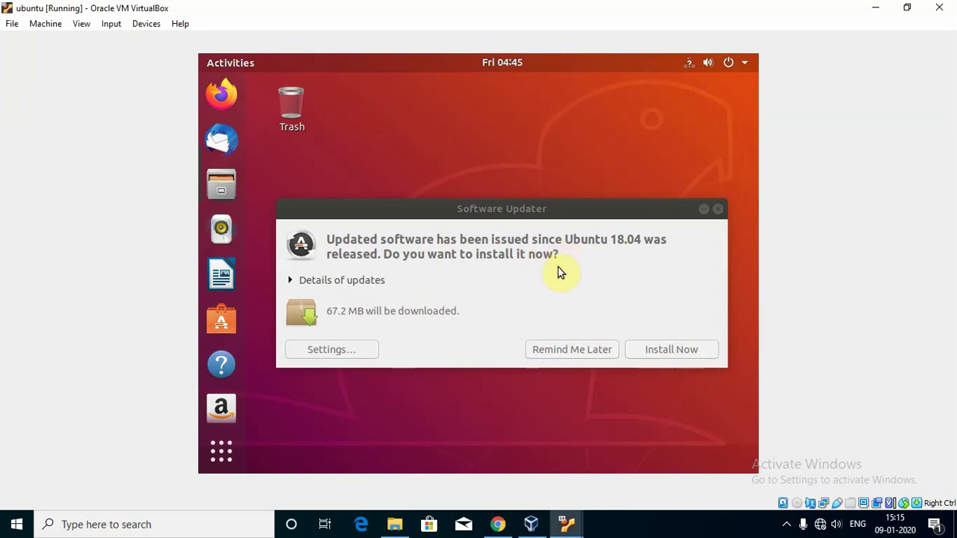
Install the 67.2 MB of offered updates from Software Updater, authorizing with the account password
{"action": "left_click", "coordinate": [683, 354]}
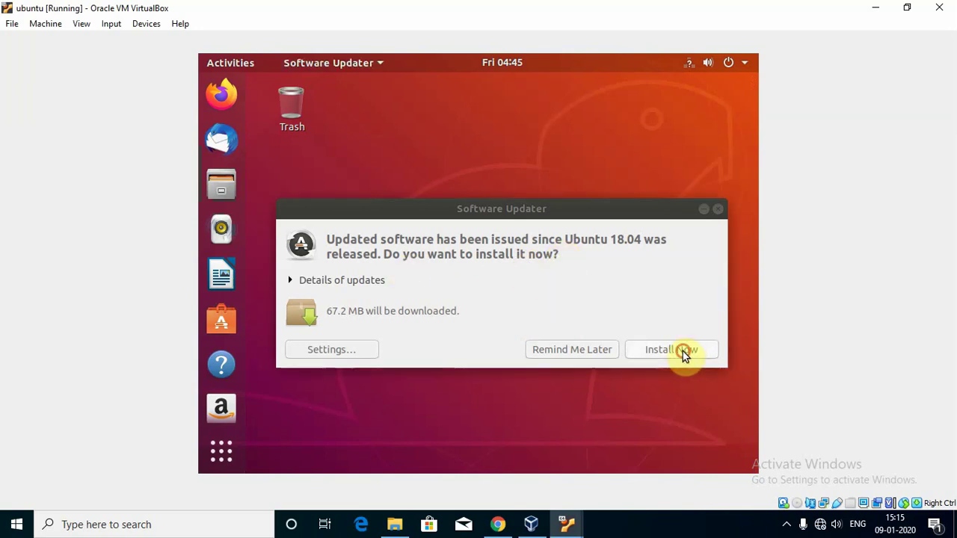
{"action": "left_click", "coordinate": [587, 304]}
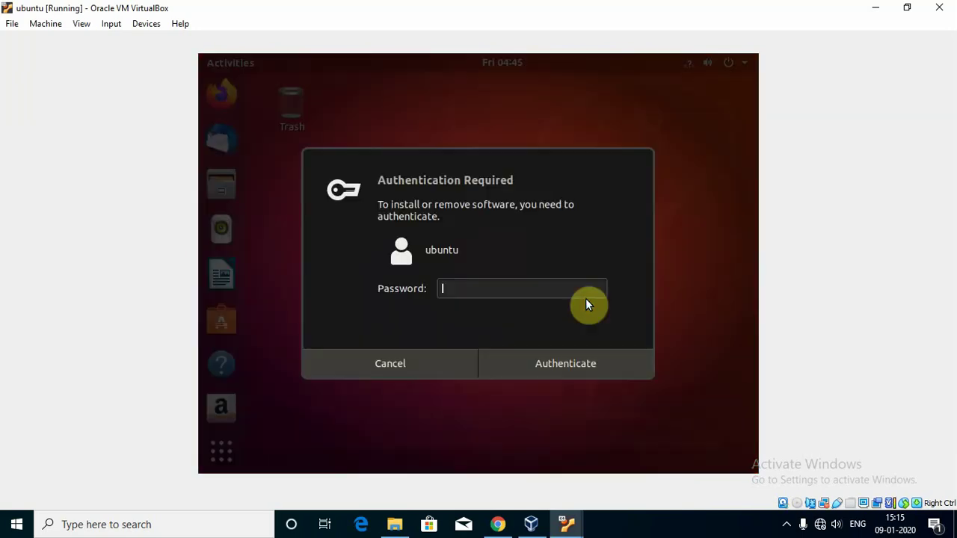
{"action": "key", "text": "Return"}
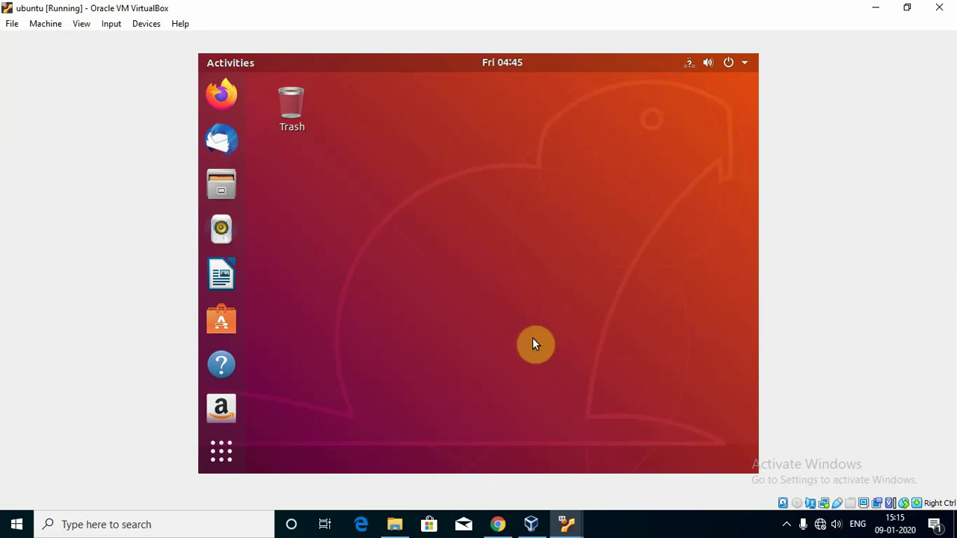
Restart the Ubuntu guest using the Restart option in the top-bar system menu's power options
{"action": "left_click", "coordinate": [786, 524]}
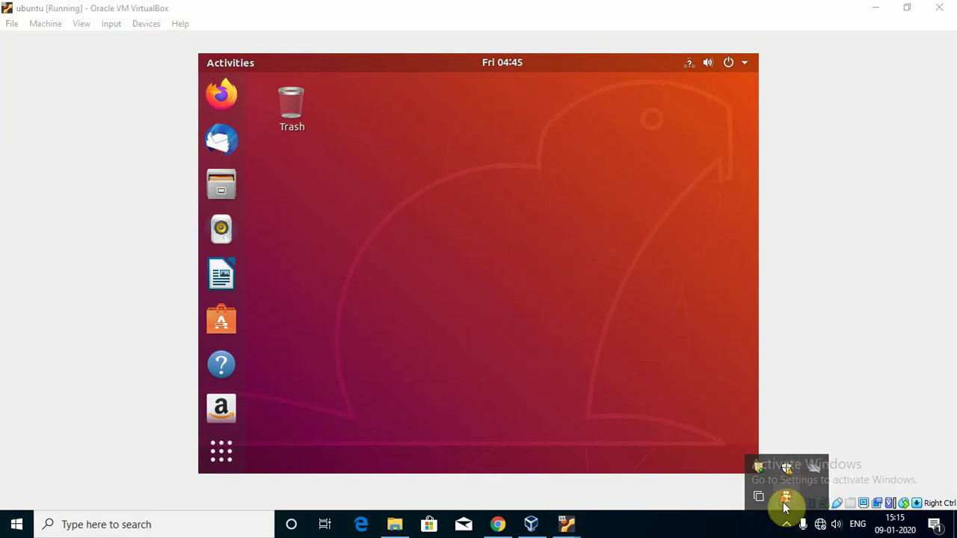
{"action": "right_click", "coordinate": [785, 502]}
{"action": "left_click", "coordinate": [837, 348]}
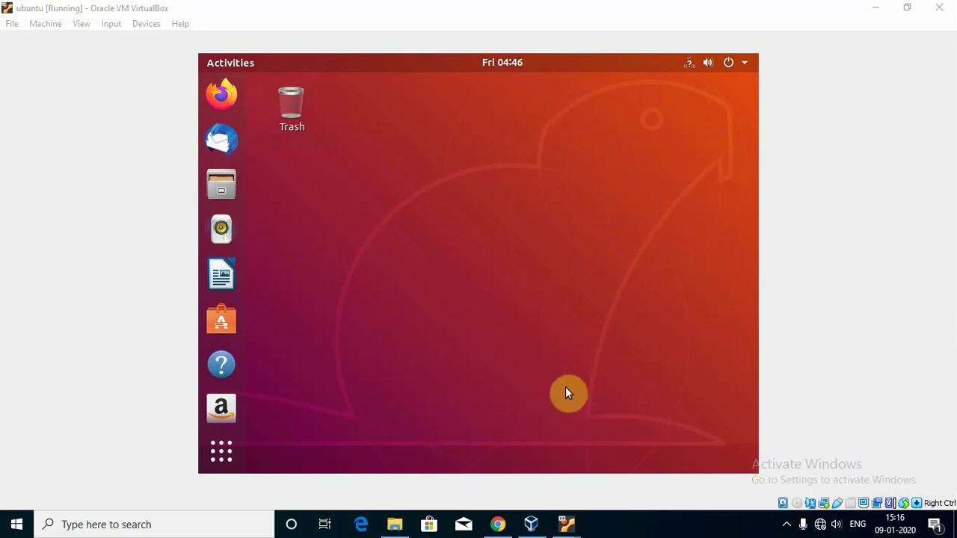
{"action": "left_click", "coordinate": [743, 65]}
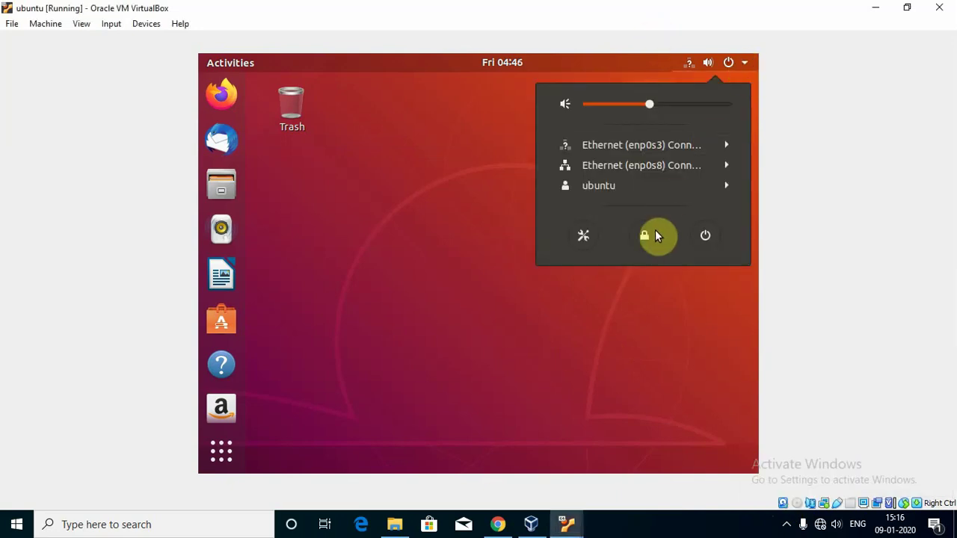
{"action": "left_click", "coordinate": [704, 238]}
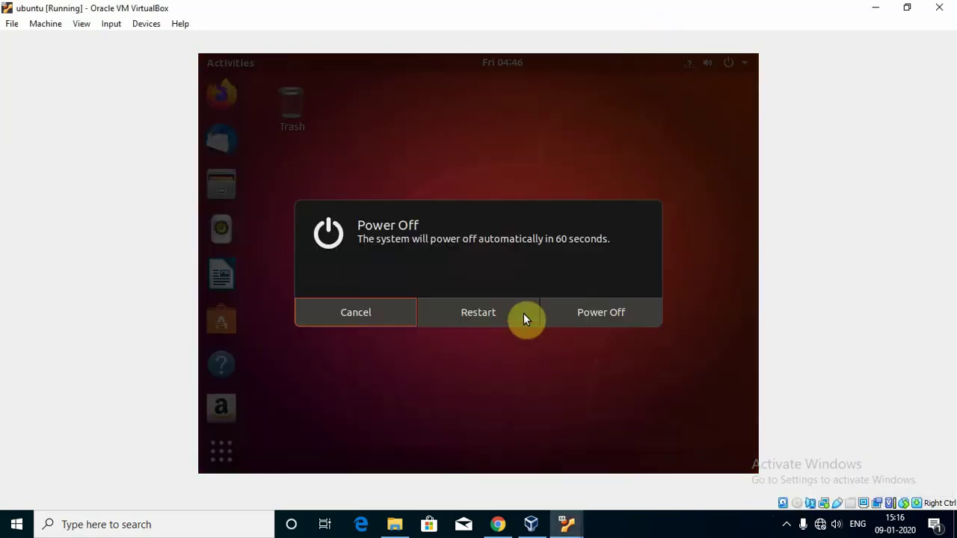
{"action": "left_click", "coordinate": [479, 316]}
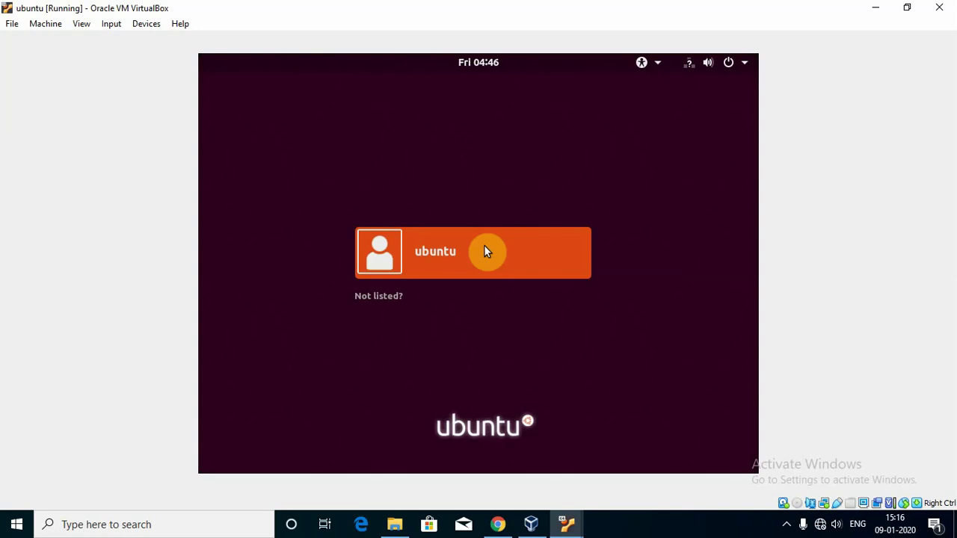
{"action": "left_click", "coordinate": [485, 251]}
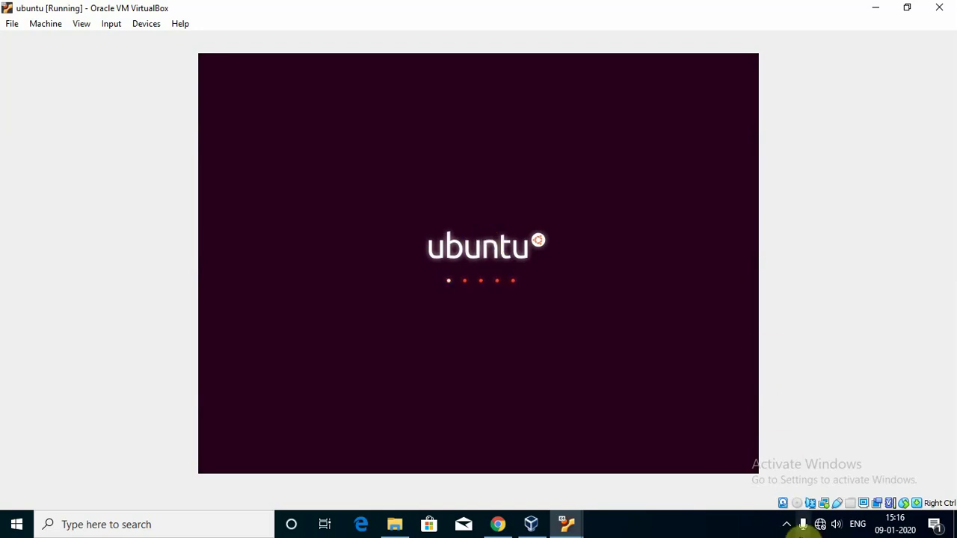
Dismiss the VirtualBox mouse integration notification bar while the guest reboots
{"action": "left_click", "coordinate": [786, 524]}
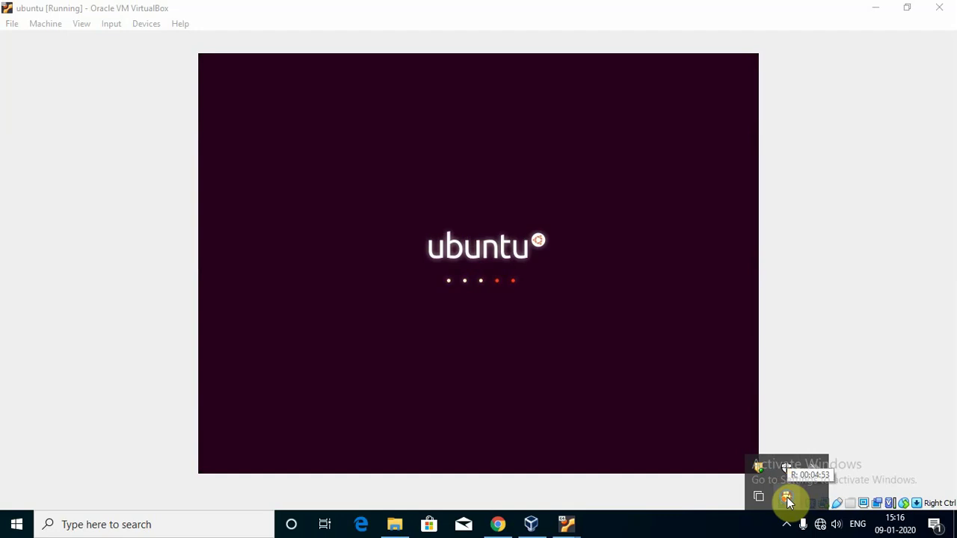
{"action": "right_click", "coordinate": [786, 498]}
{"action": "left_click", "coordinate": [835, 345]}
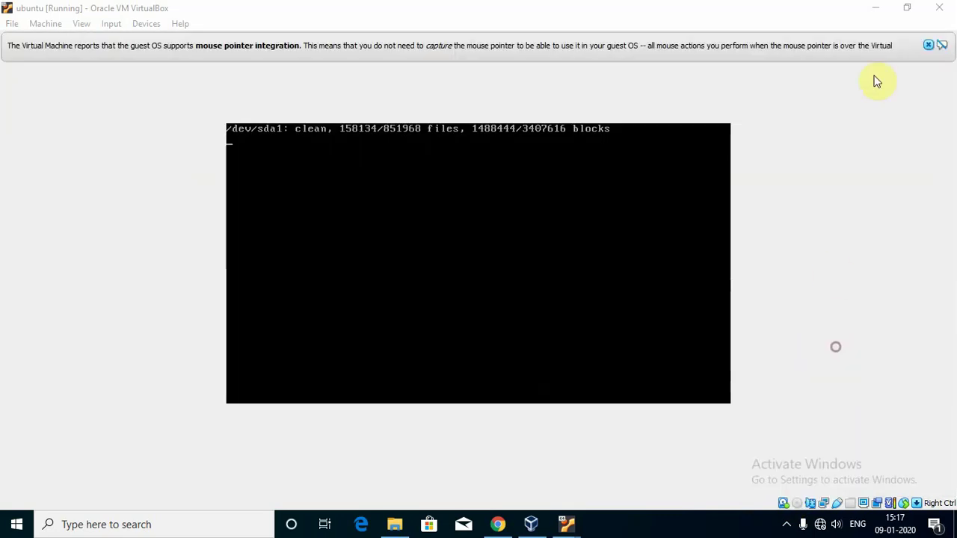
{"action": "left_click", "coordinate": [929, 45]}
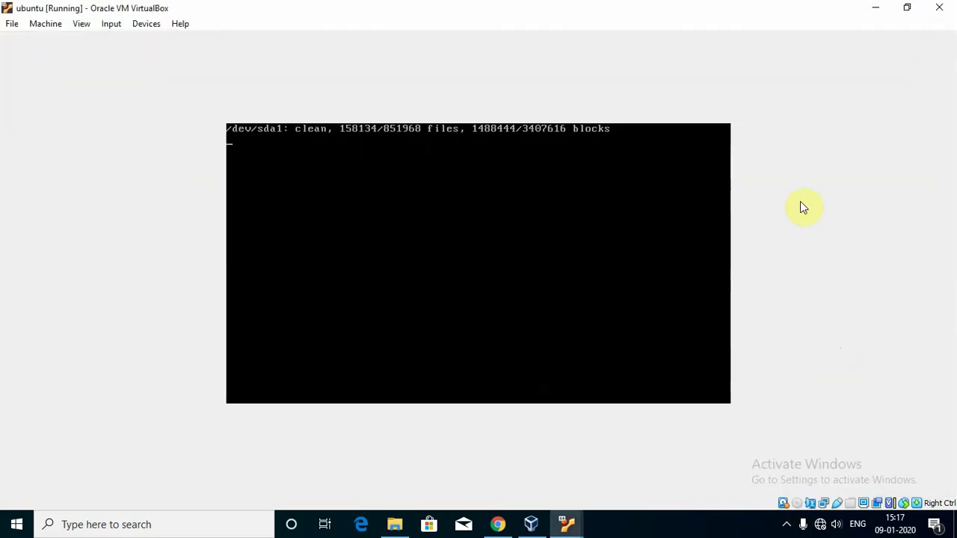
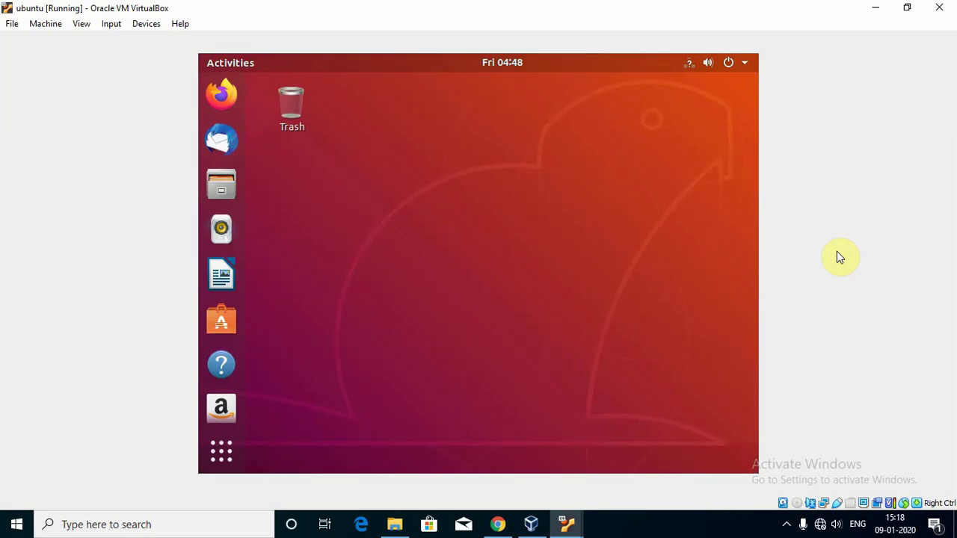
{"action": "key", "text": "ctrl+alt+t"}
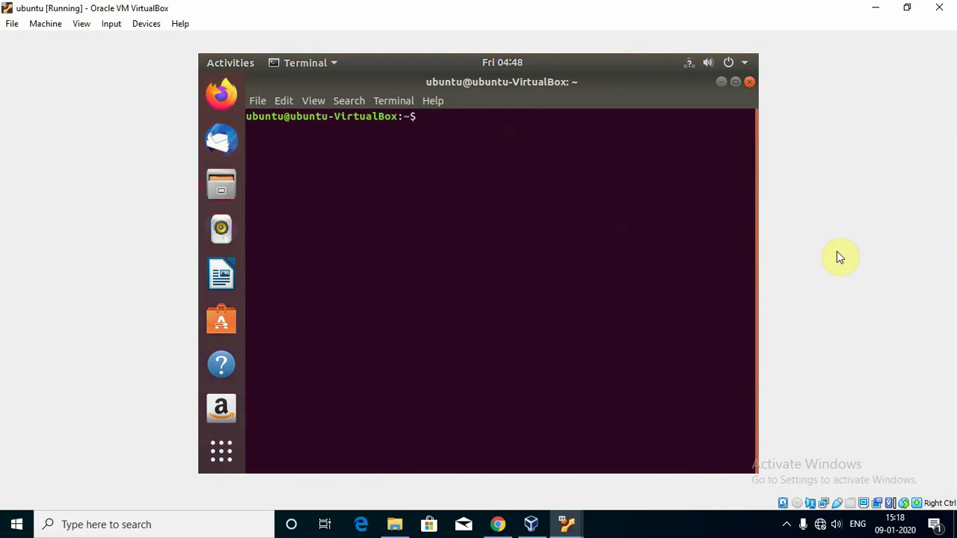
{"action": "type", "text": "sudo apt install "}
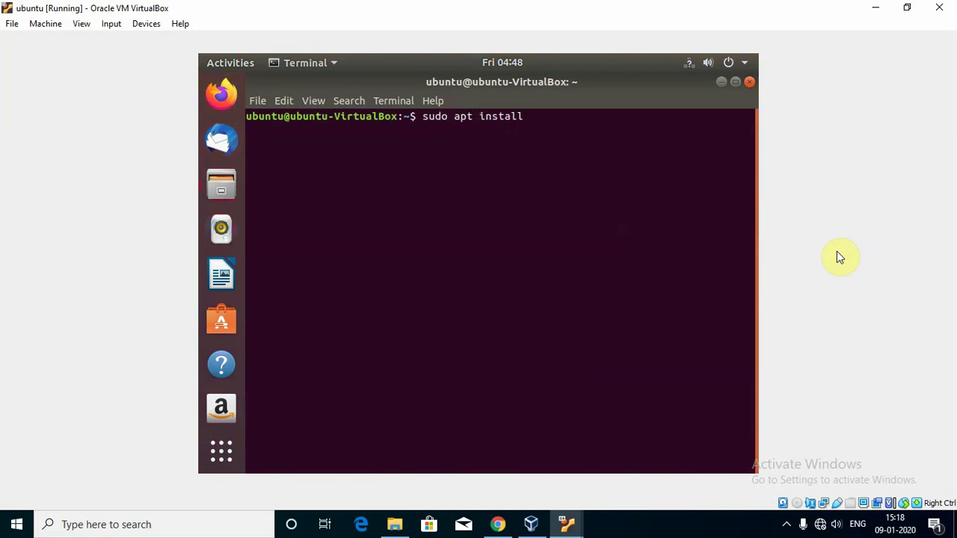
{"action": "type", "text": "ifconfig"}
{"action": "key", "text": "Return"}
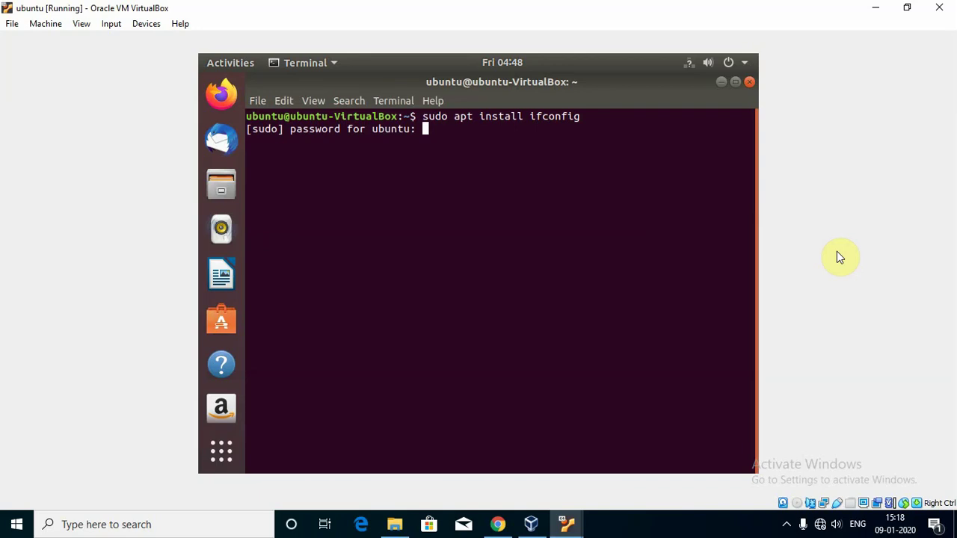
{"action": "key", "text": "Return"}
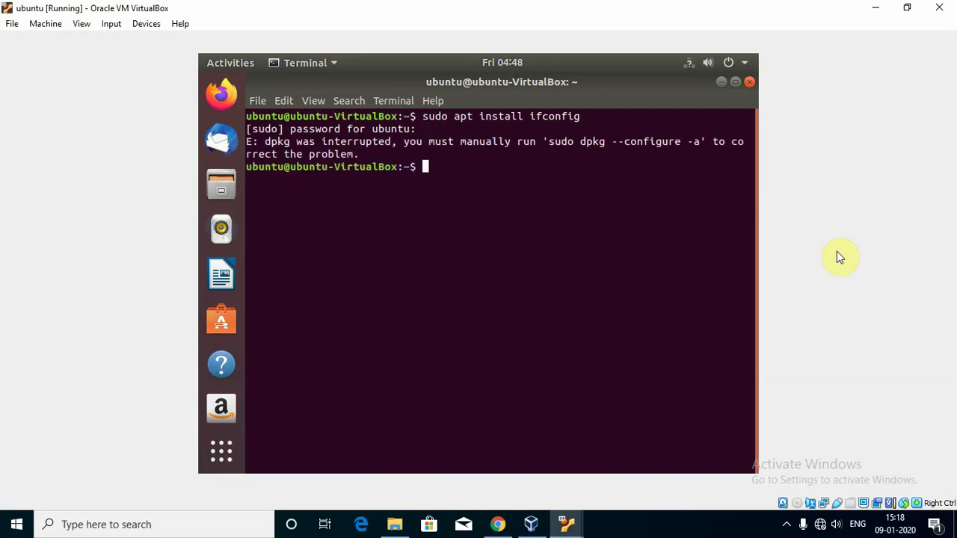
{"action": "key", "text": "Up"}
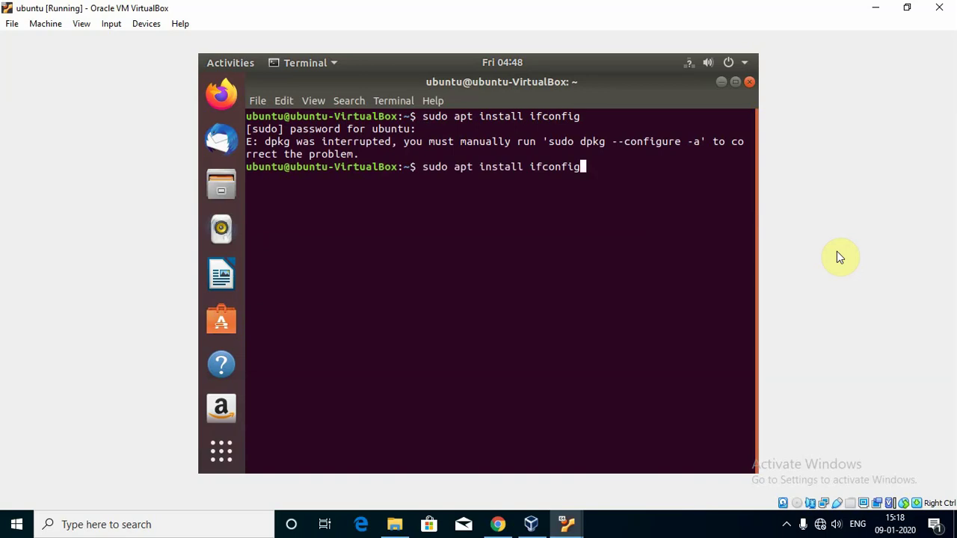
{"action": "key", "text": "Return"}
{"action": "type", "text": "exit"}
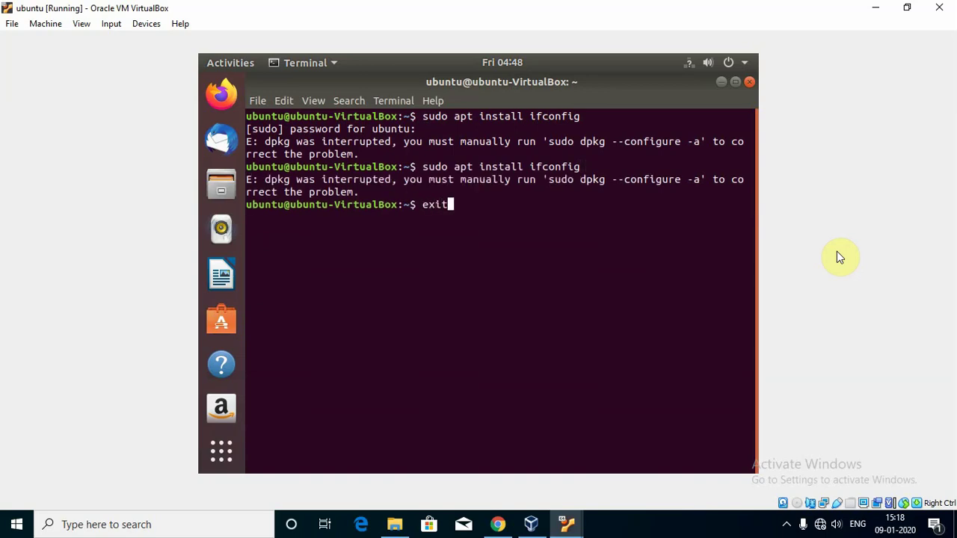
{"action": "key", "text": "Return"}
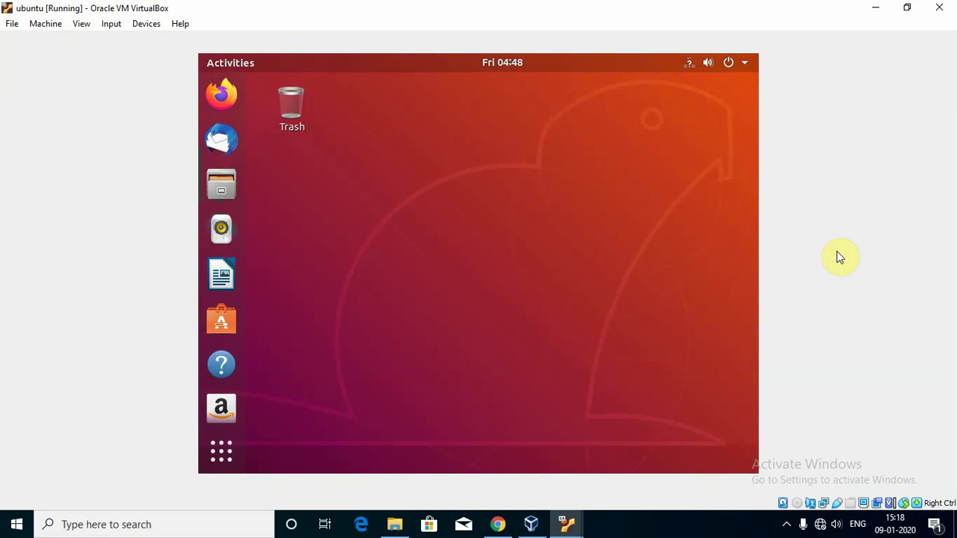
In a new terminal, run sudo apt-get update and enter the administrator password
{"action": "key", "text": "ctrl+alt+t"}
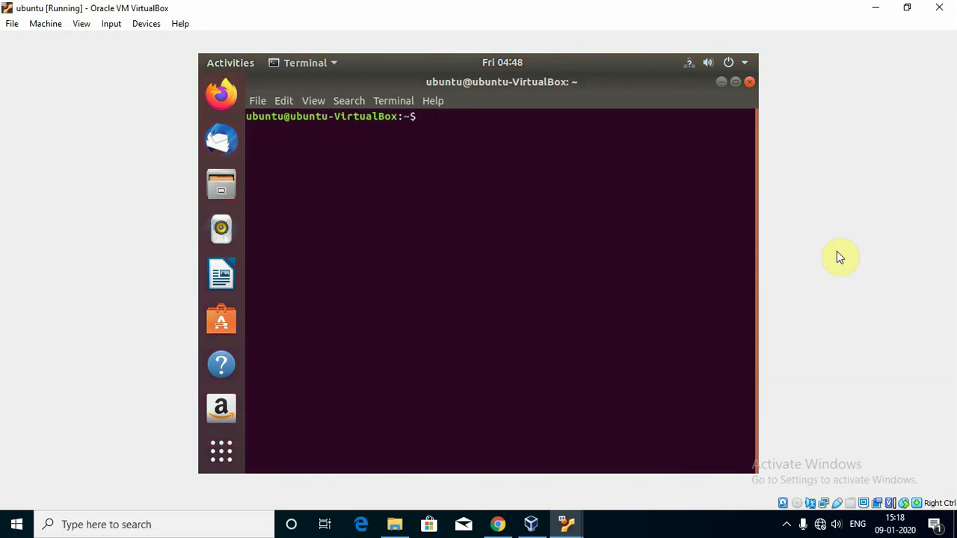
{"action": "type", "text": "sudo apt-get in"}
{"action": "key", "text": "BackSpace"}
{"action": "key", "text": "BackSpace"}
{"action": "key", "text": "BackSpace"}
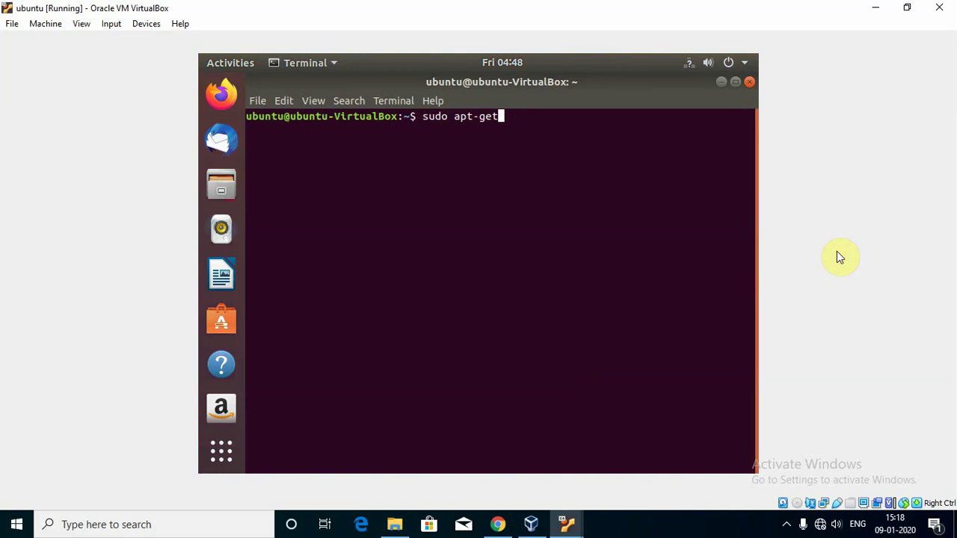
{"action": "type", "text": "up"}
{"action": "type", "text": "gra"}
{"action": "key", "text": "BackSpace"}
{"action": "key", "text": "BackSpace"}
{"action": "key", "text": "BackSpace"}
{"action": "type", "text": "date"}
{"action": "key", "text": "Return"}
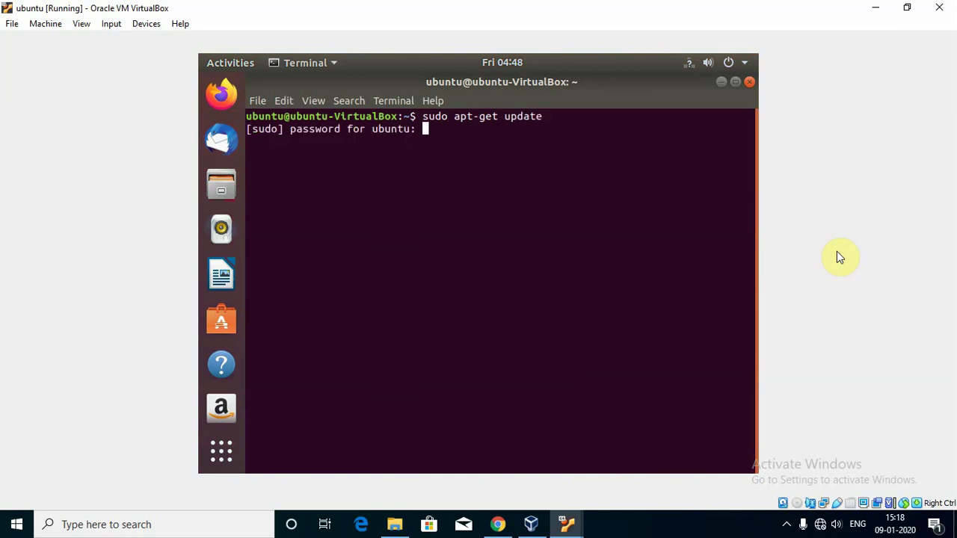
{"action": "key", "text": "Return"}
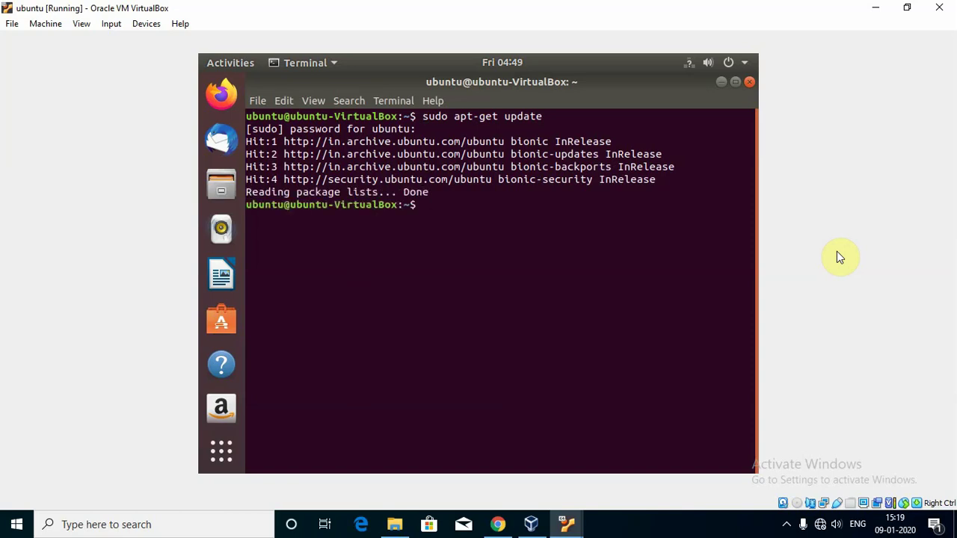
Run sudo apt-get upgrade, which fails with the dpkg-interrupted error, and begin typing the dpkg fix
{"action": "key", "text": "Up"}
{"action": "key", "text": "BackSpace"}
{"action": "key", "text": "BackSpace"}
{"action": "key", "text": "BackSpace"}
{"action": "key", "text": "BackSpace"}
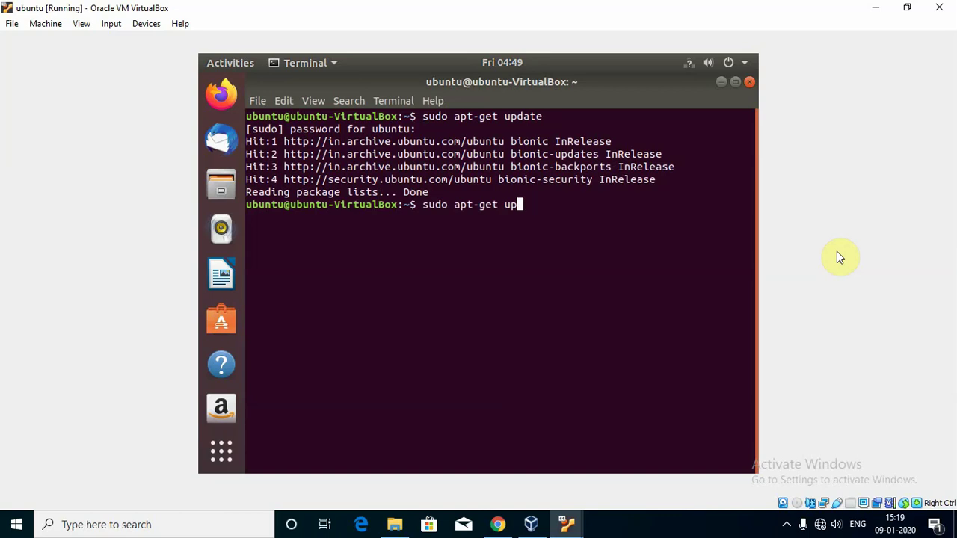
{"action": "type", "text": "grade"}
{"action": "key", "text": "Return"}
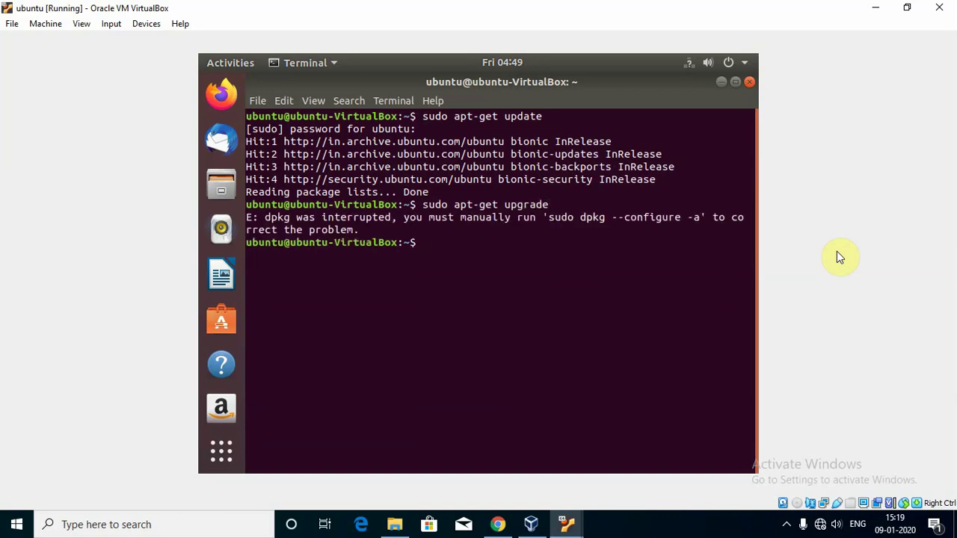
{"action": "type", "text": "sudo dpkg --configre"}
Run sudo dpkg --configure -a to set up pending packages, then clear the screen
{"action": "key", "text": "BackSpace"}
{"action": "key", "text": "BackSpace"}
{"action": "key", "text": "BackSpace"}
{"action": "key", "text": "BackSpace"}
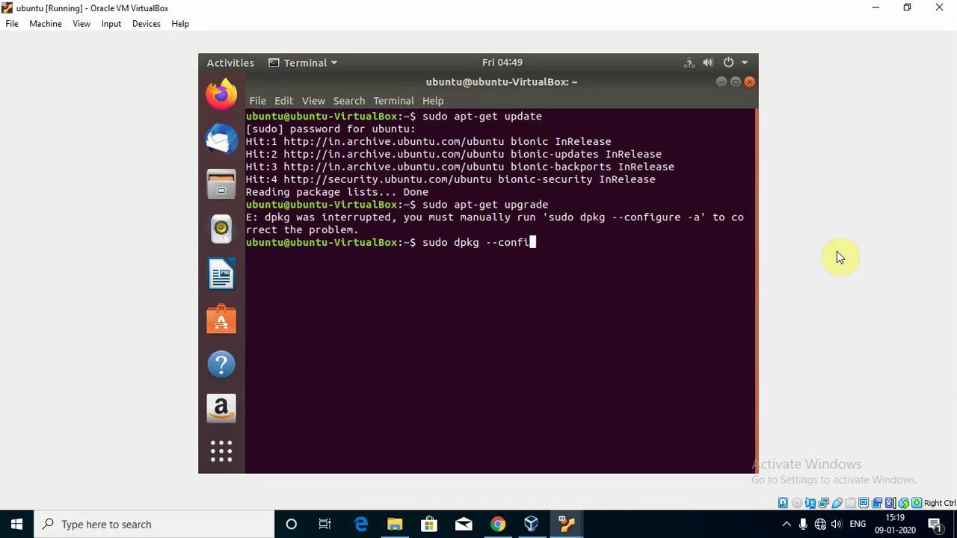
{"action": "type", "text": "gure -a"}
{"action": "key", "text": "Return"}
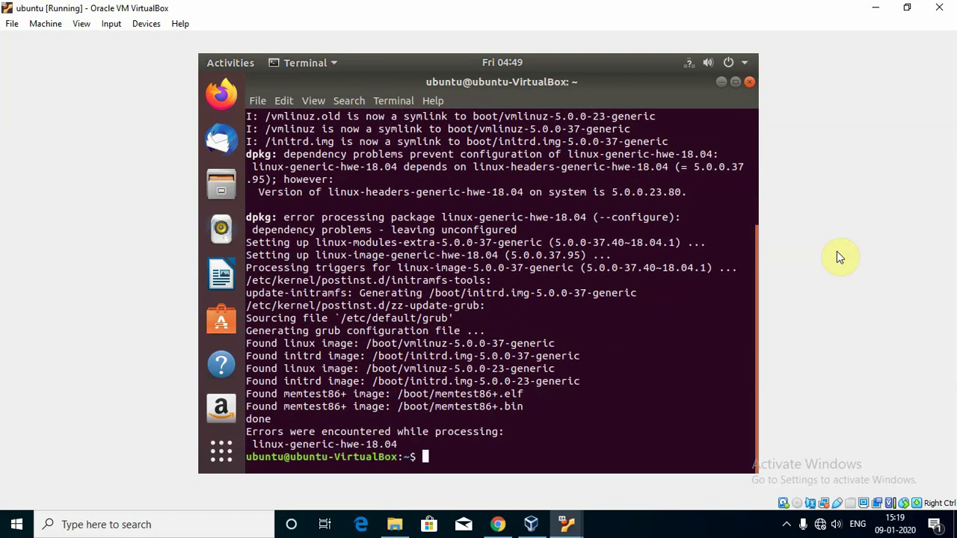
{"action": "type", "text": "clear"}
{"action": "key", "text": "Return"}
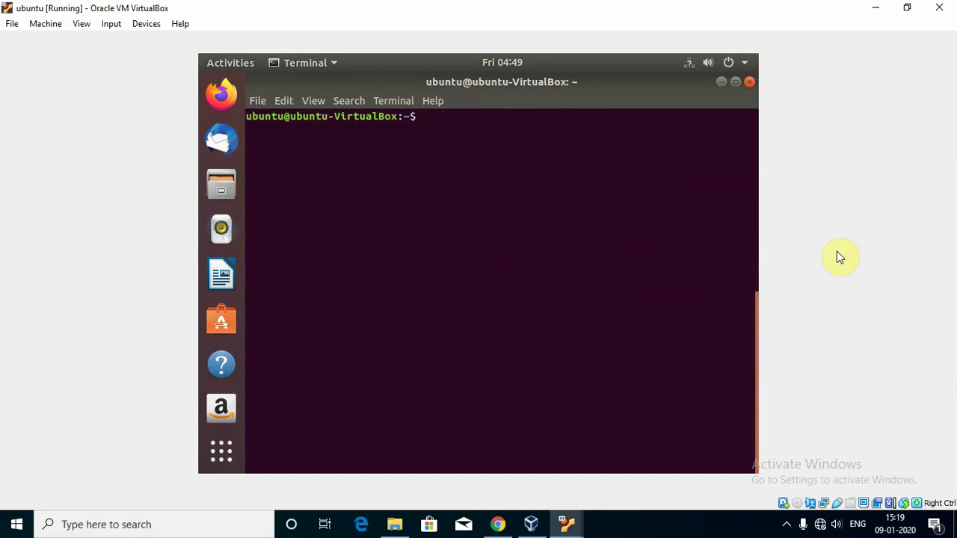
{"action": "type", "text": "sudo apt install ifconfig"}
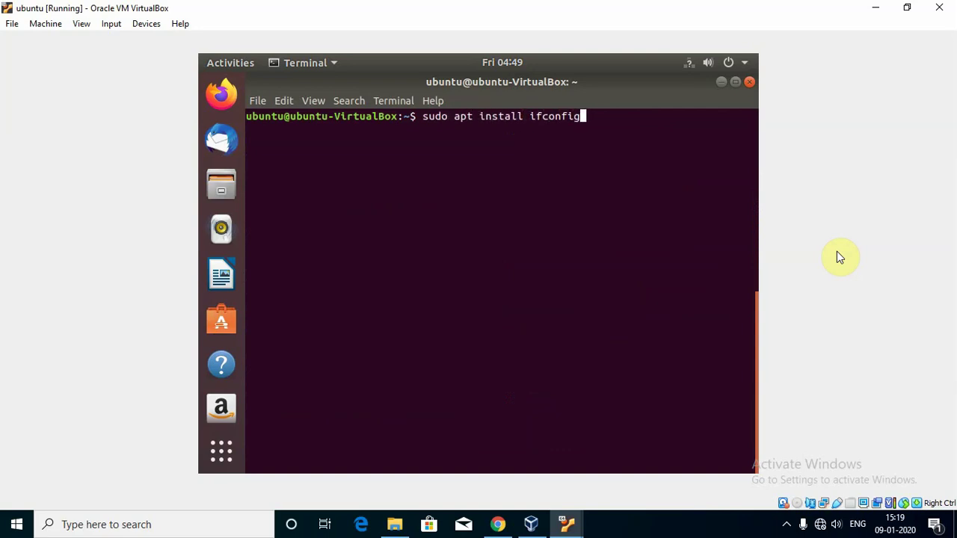
{"action": "key", "text": "Return"}
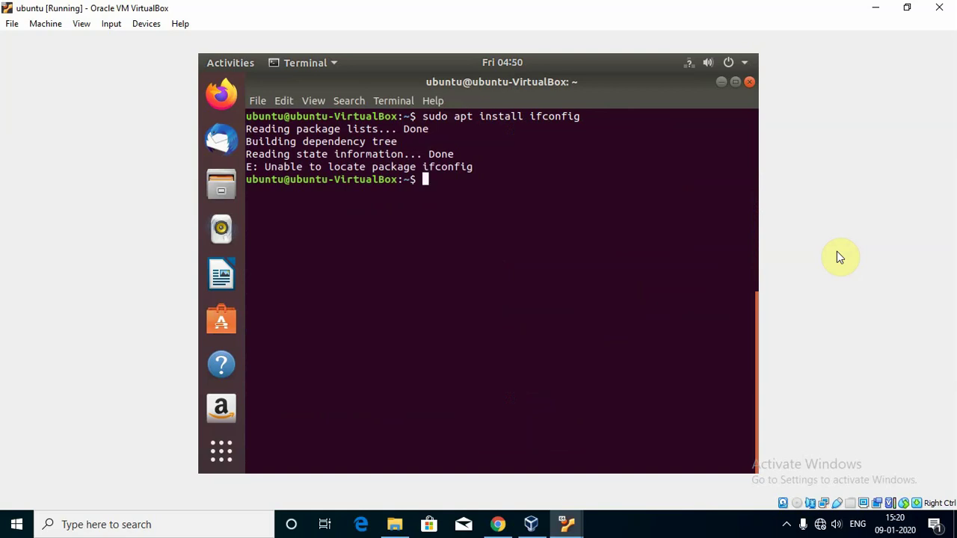
{"action": "type", "text": "sudo apt-get install "}
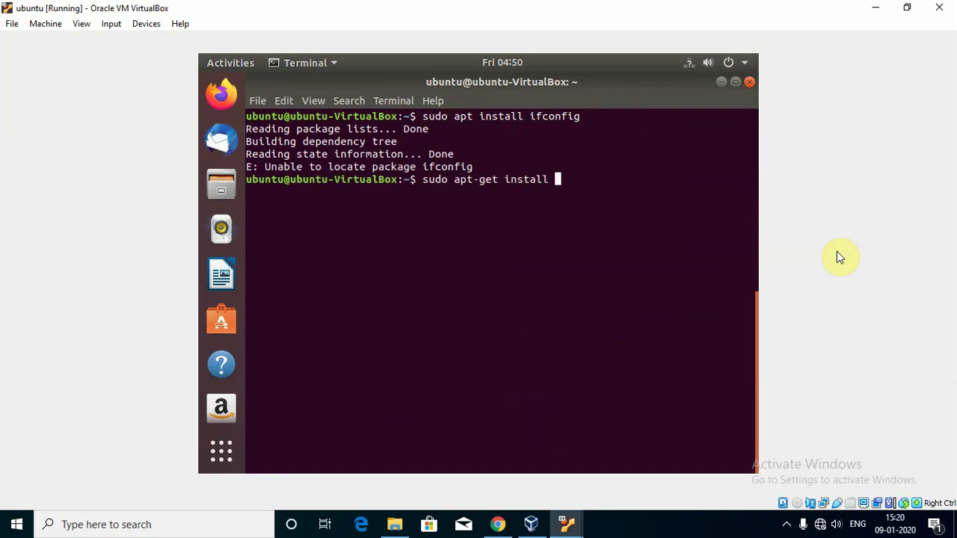
{"action": "type", "text": "ifconfig"}
{"action": "key", "text": "Return"}
{"action": "type", "text": "if"}
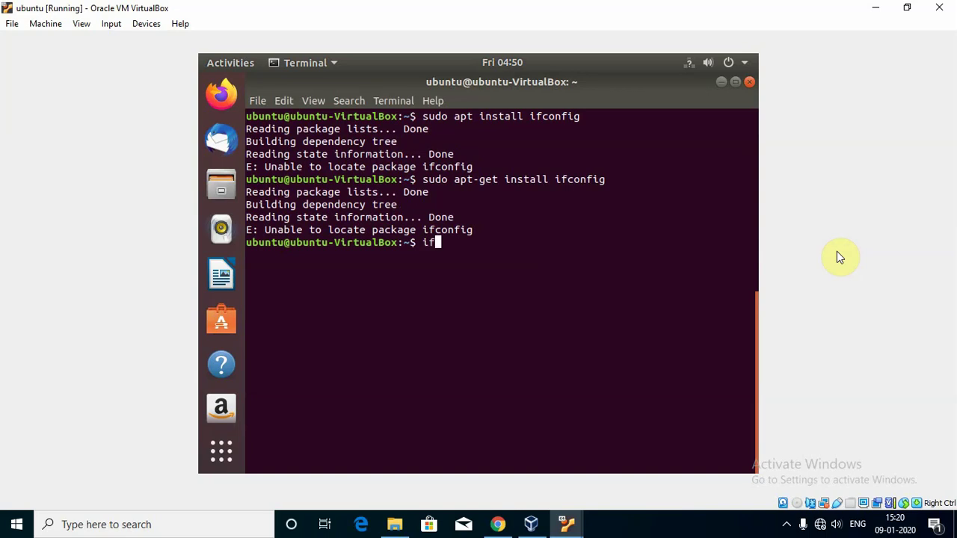
{"action": "key", "text": "BackSpace"}
{"action": "key", "text": "BackSpace"}
{"action": "type", "text": "clear"}
{"action": "key", "text": "Return"}
Try ifconfig, then sudo apt install net-tools, which fails on unmet linux-headers dependencies
{"action": "type", "text": "if"}
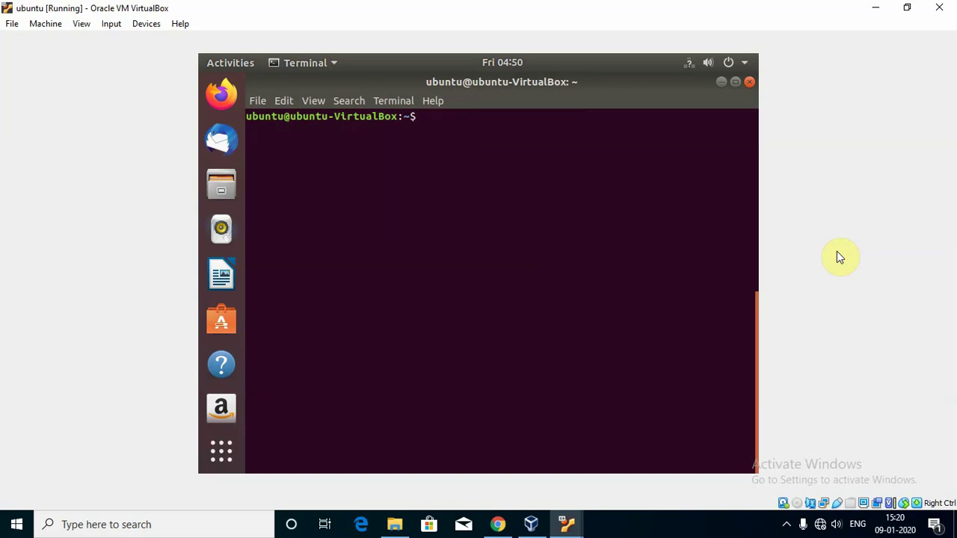
{"action": "type", "text": "config"}
{"action": "key", "text": "Return"}
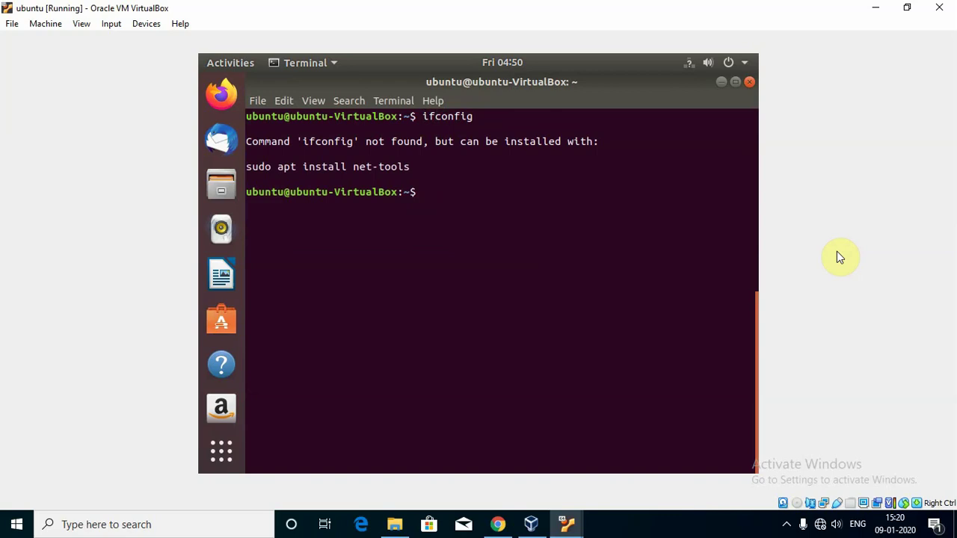
{"action": "type", "text": "sudo apt install"}
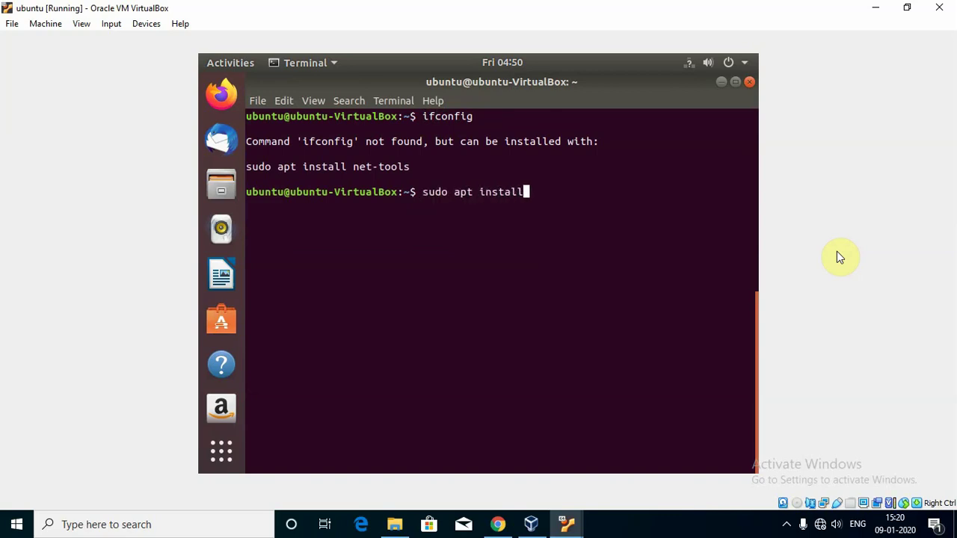
{"action": "type", "text": " net-tools"}
{"action": "key", "text": "Return"}
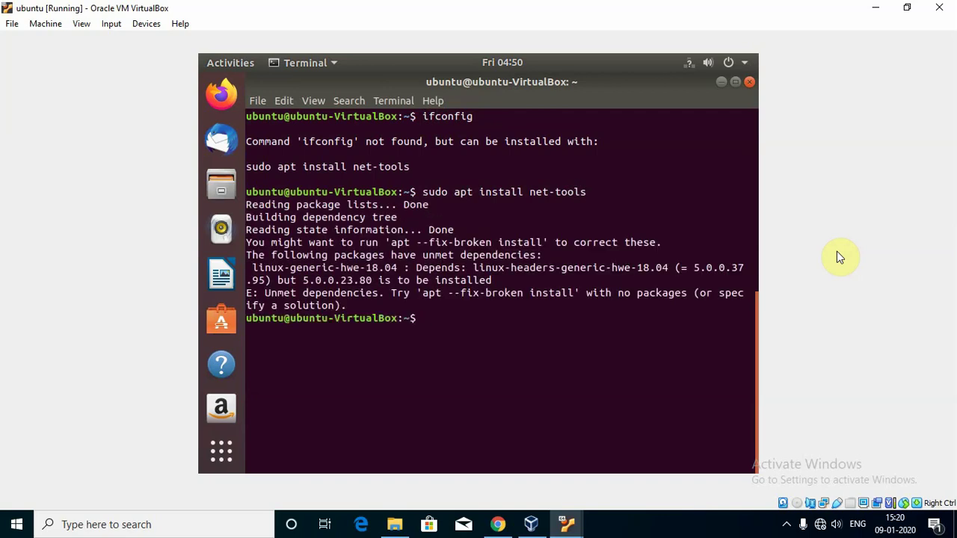
Run apt --fix-broken install without sudo, which is refused for lacking lock permission
{"action": "type", "text": "ap t --fix-broken install"}
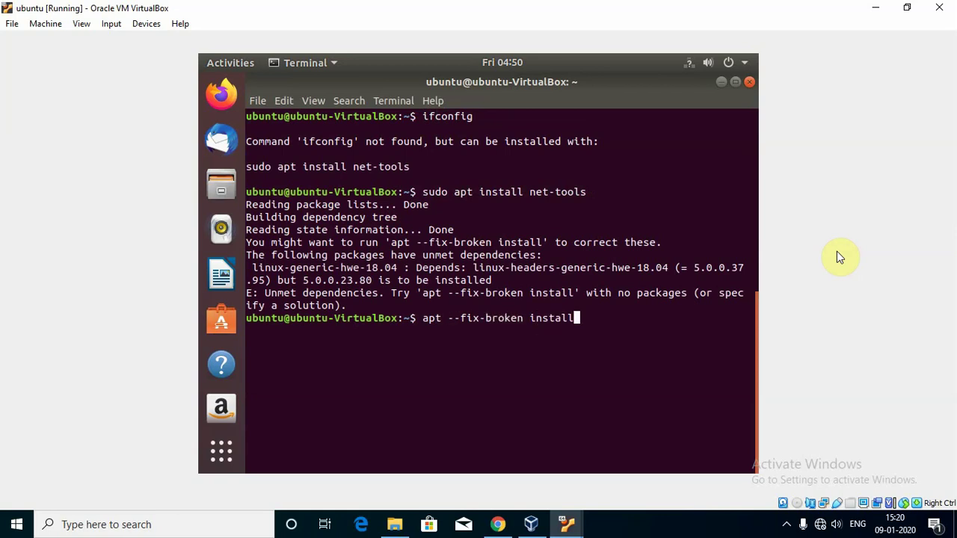
{"action": "key", "text": "Return"}
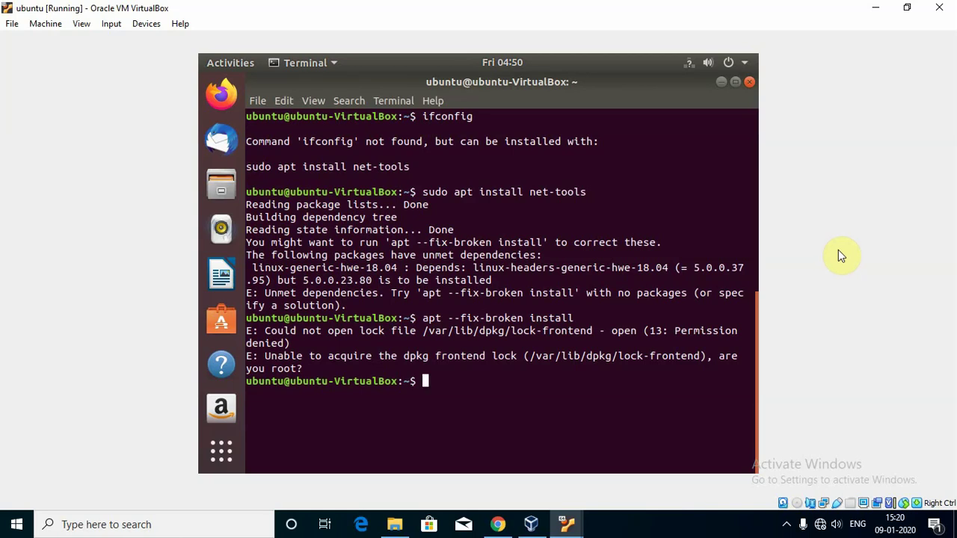
{"action": "left_click", "coordinate": [789, 527]}
Run sudo apt --fix-broken install and confirm Y to set up linux-headers-5.0.0-37 and linux-generic-hwe-18.04
{"action": "right_click", "coordinate": [786, 496]}
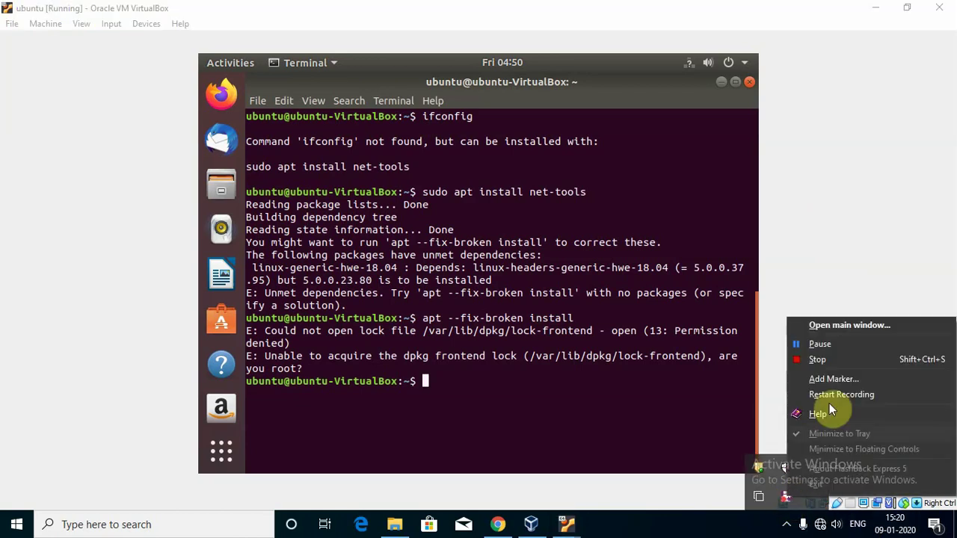
{"action": "left_click", "coordinate": [832, 343]}
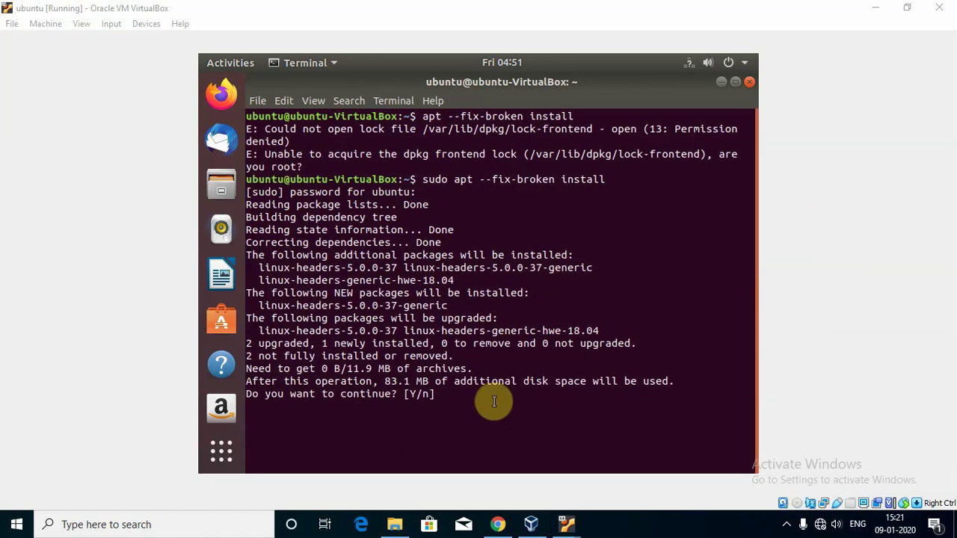
{"action": "left_click", "coordinate": [420, 179]}
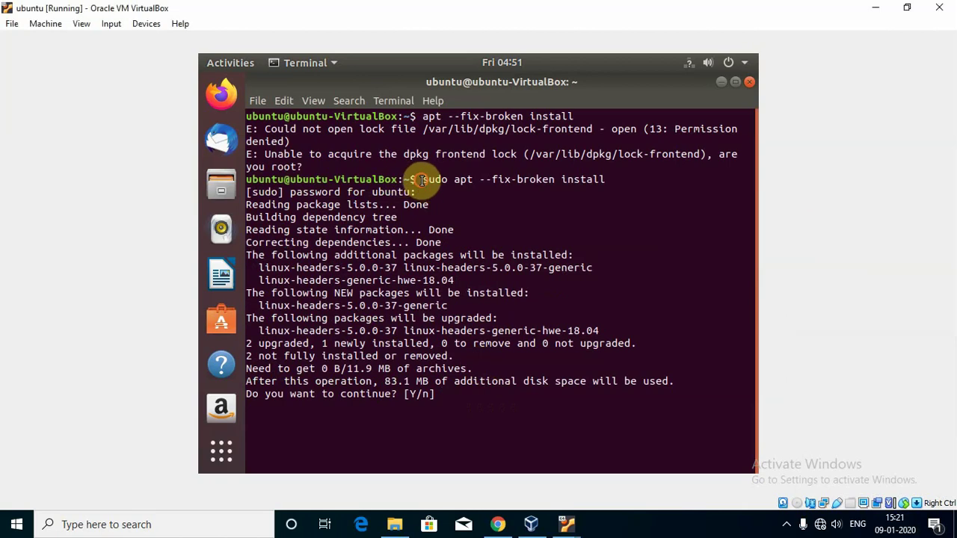
{"action": "double_click", "coordinate": [421, 180]}
{"action": "left_click", "coordinate": [478, 380]}
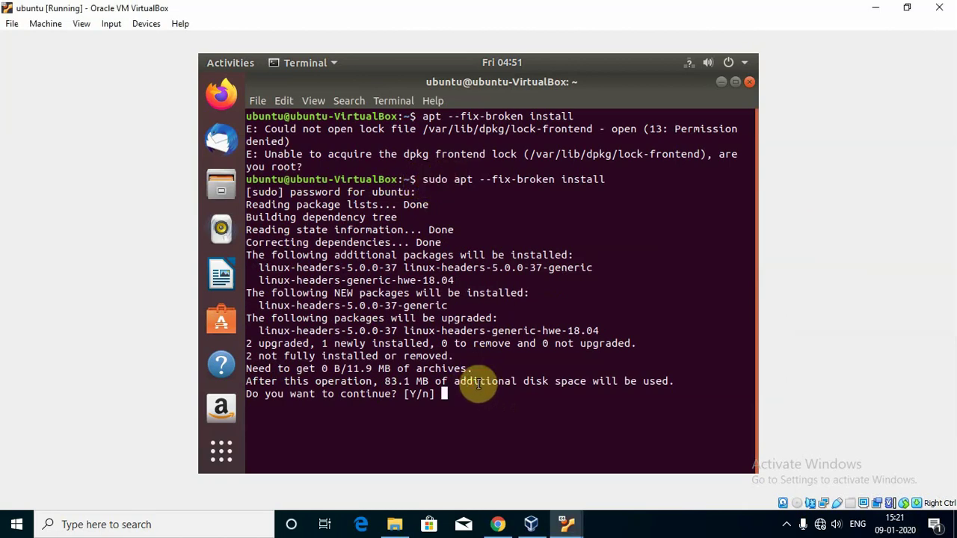
{"action": "type", "text": "Y"}
{"action": "key", "text": "Return"}
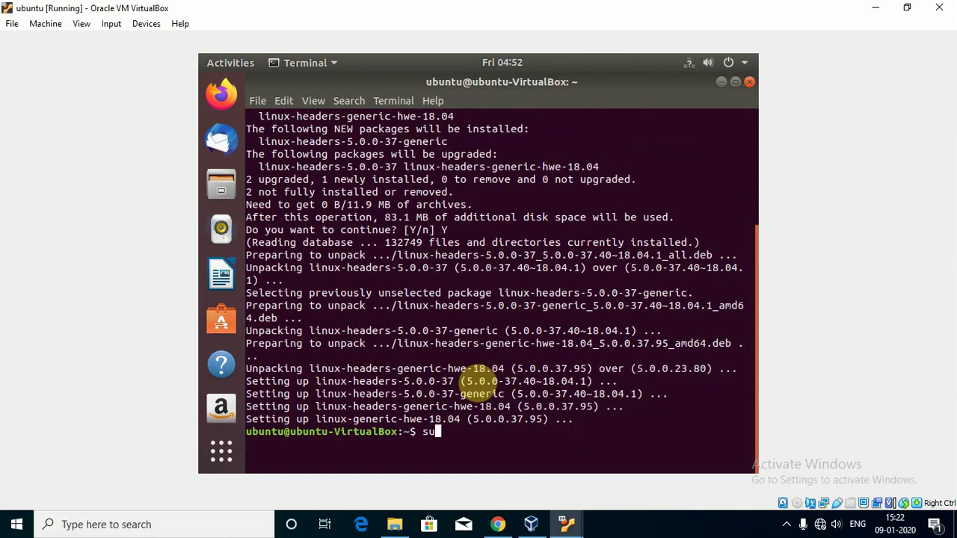
Reinstall net-tools, then run ifconfig showing 10.0.2.15, 192.168.56.101 and 127.0.0.1
{"action": "key", "text": "Up"}
{"action": "key", "text": "Up"}
{"action": "key", "text": "Down"}
{"action": "key", "text": "Up"}
{"action": "key", "text": "Up"}
{"action": "key", "text": "Return"}
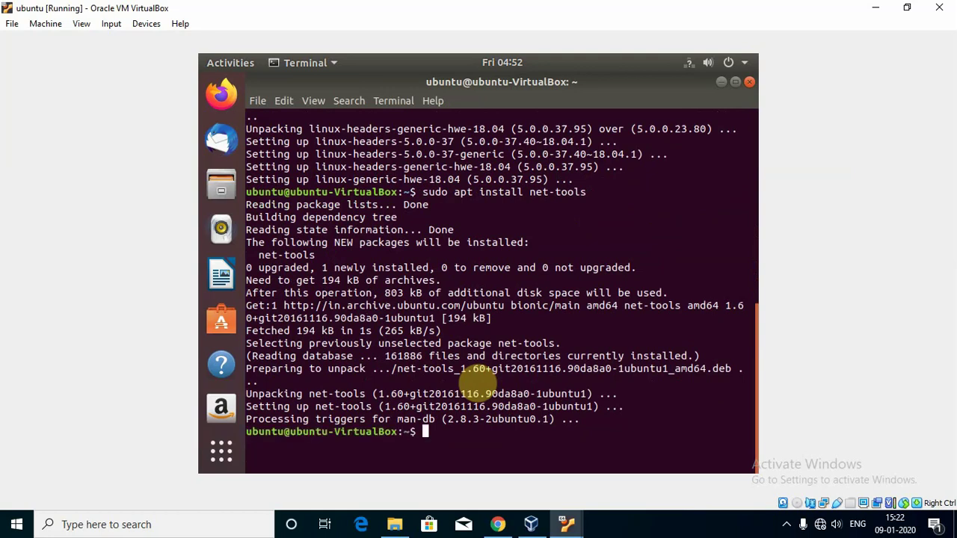
{"action": "type", "text": "ifconfig"}
{"action": "key", "text": "Return"}
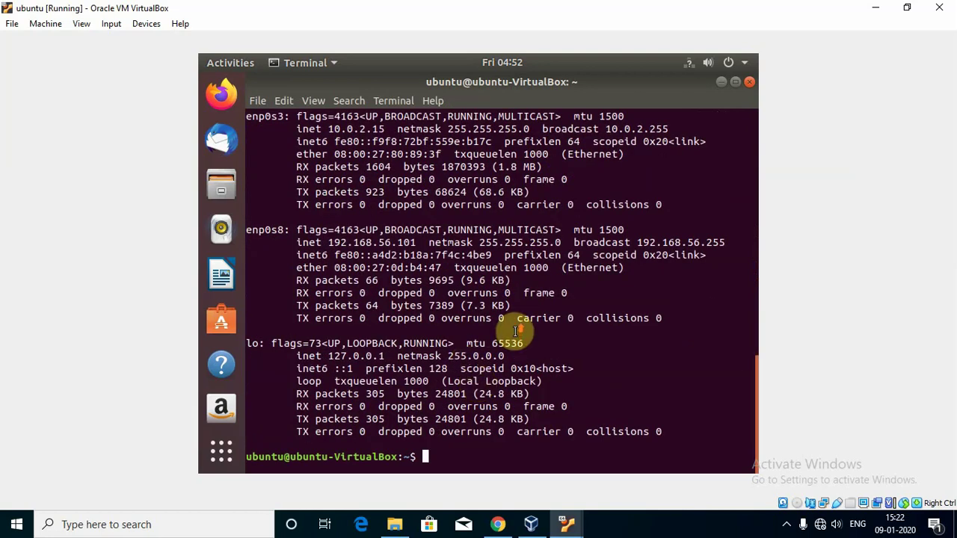
{"action": "scroll", "coordinate": [515, 331], "scroll_direction": "up", "scroll_amount": 1}
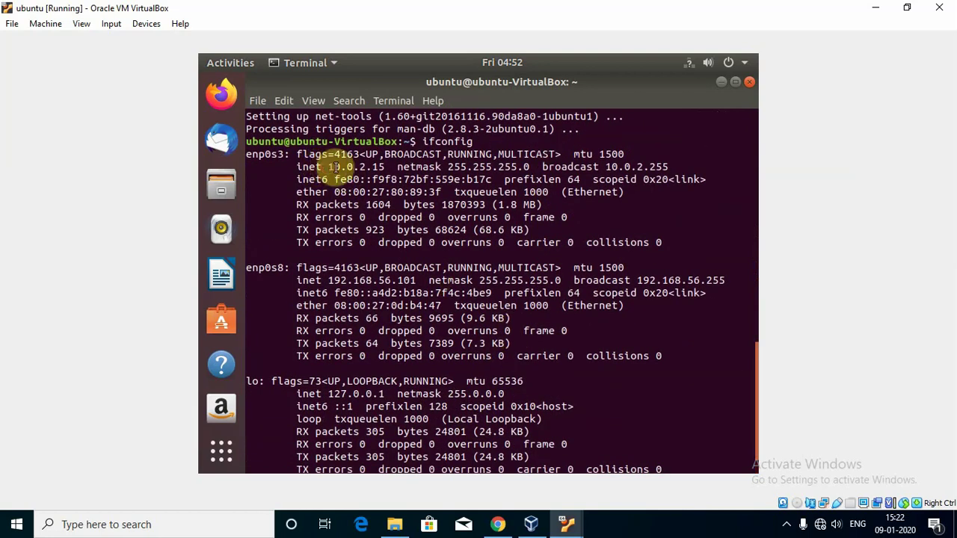
{"action": "left_click_drag", "start_coordinate": [329, 166], "coordinate": [385, 166]}
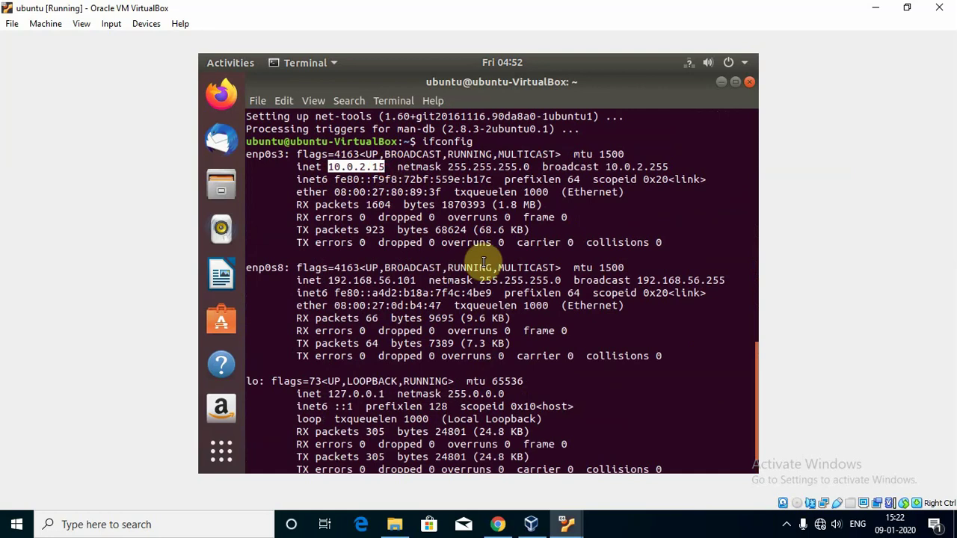
{"action": "scroll", "coordinate": [516, 379], "scroll_direction": "down", "scroll_amount": 1}
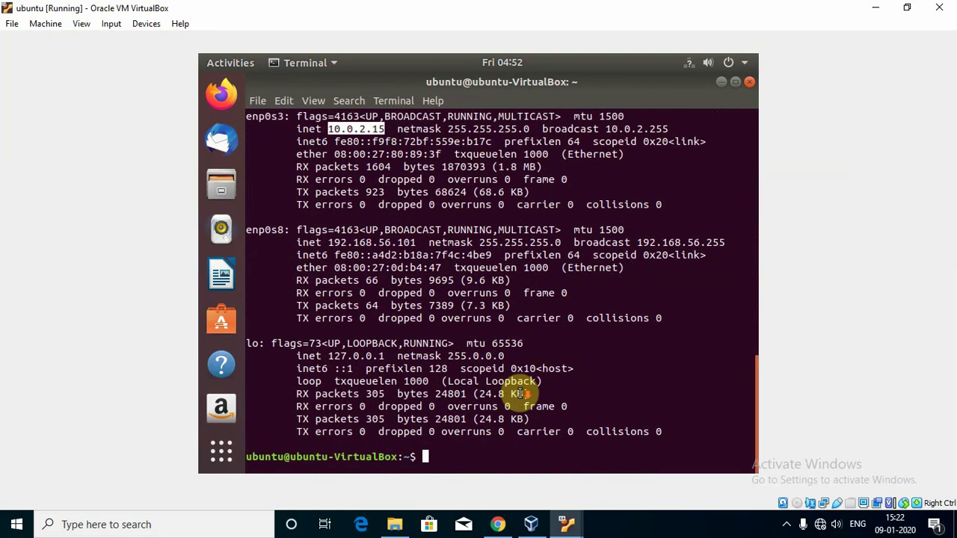
{"action": "left_click", "coordinate": [458, 449]}
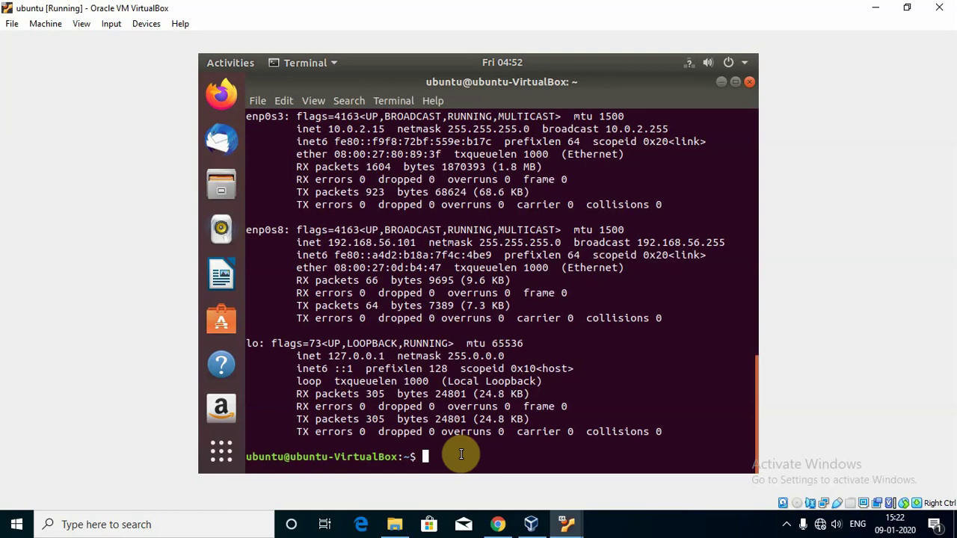
Run sudo apt-get install openssh-server and confirm with Y
{"action": "type", "text": "sudo apt-g"}
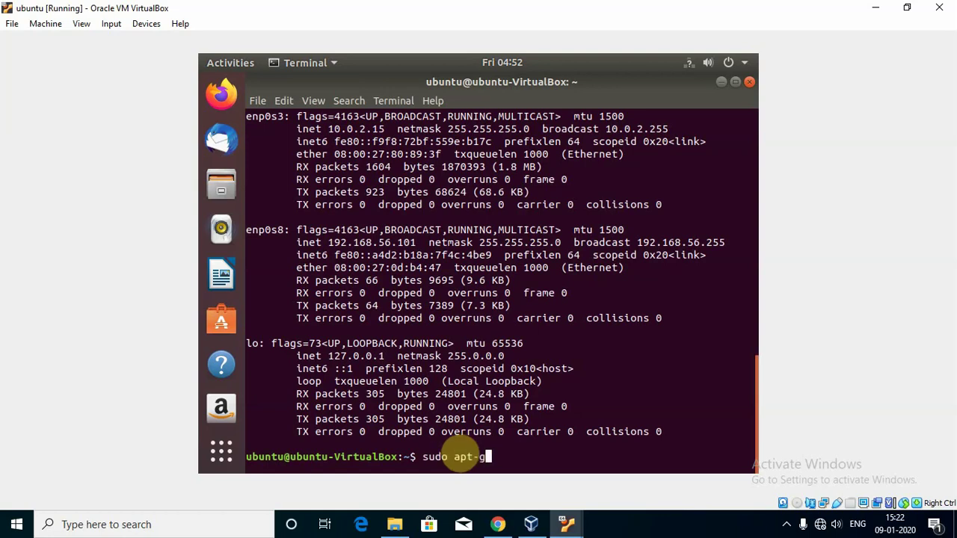
{"action": "type", "text": "et install openss"}
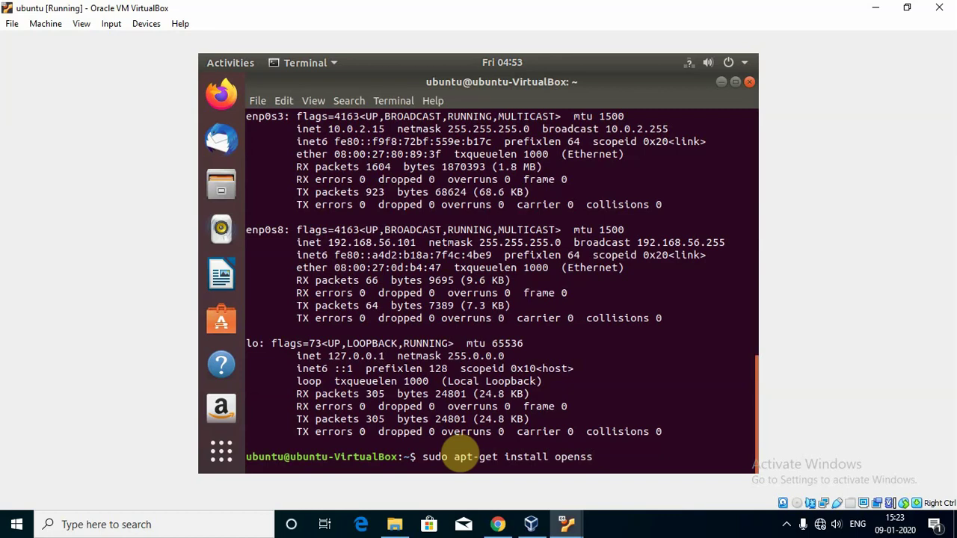
{"action": "type", "text": "h-server"}
{"action": "key", "text": "Return"}
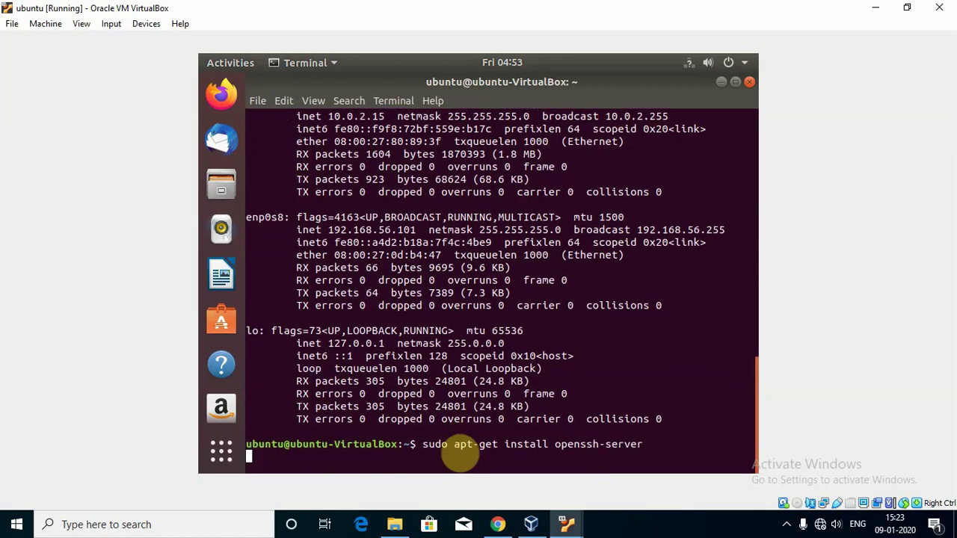
{"action": "type", "text": "Y"}
{"action": "key", "text": "Return"}
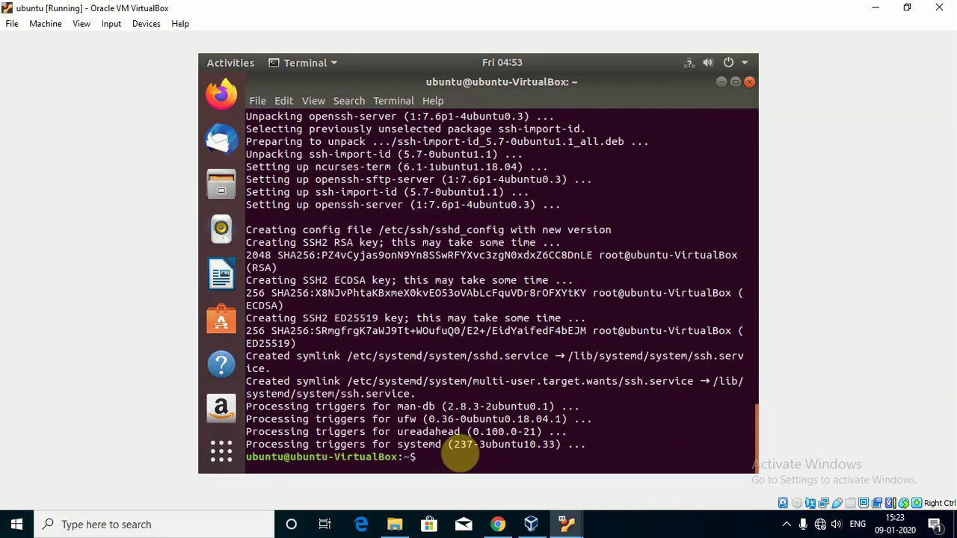
Run ssh alone to print its usage options, briefly selecting the help text
{"action": "type", "text": "ssh"}
{"action": "key", "text": "Return"}
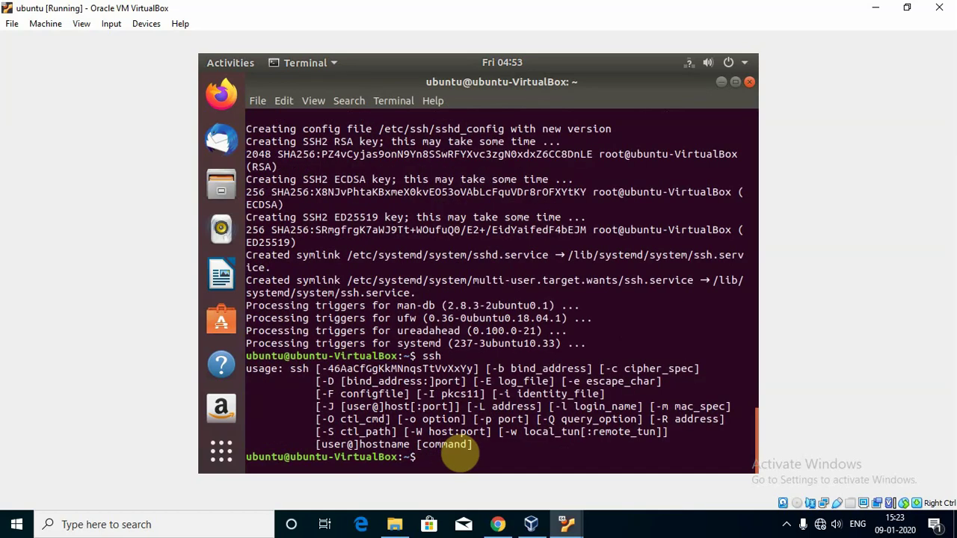
{"action": "left_click_drag", "start_coordinate": [296, 373], "coordinate": [515, 438]}
{"action": "left_click", "coordinate": [508, 435]}
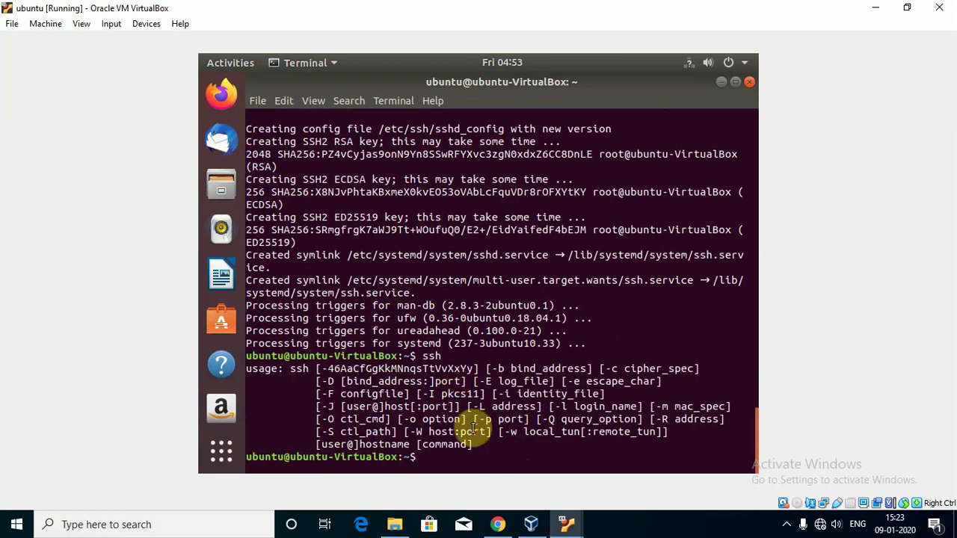